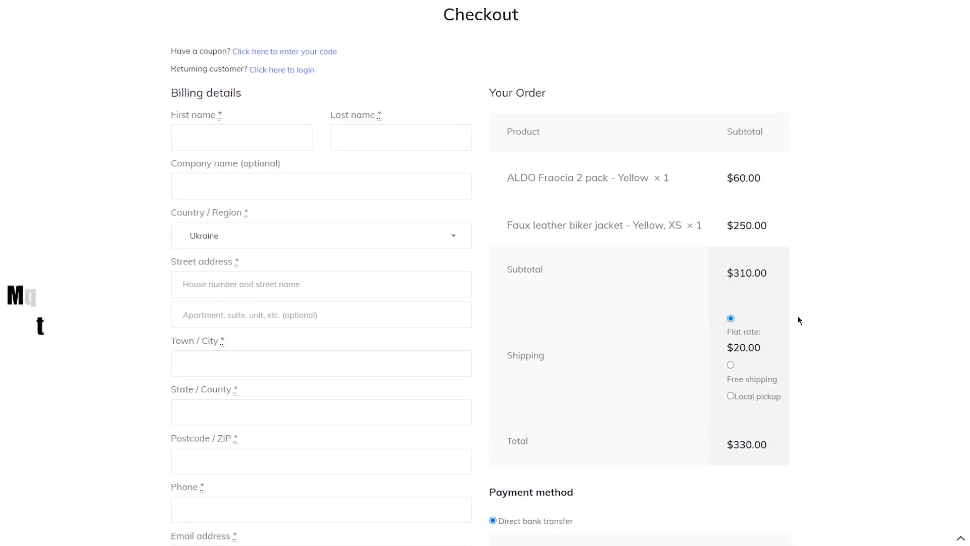
Step: Expand and collapse the coupon and returning-customer login forms on the current checkout page
{"action": "left_click", "coordinate": [320, 52]}
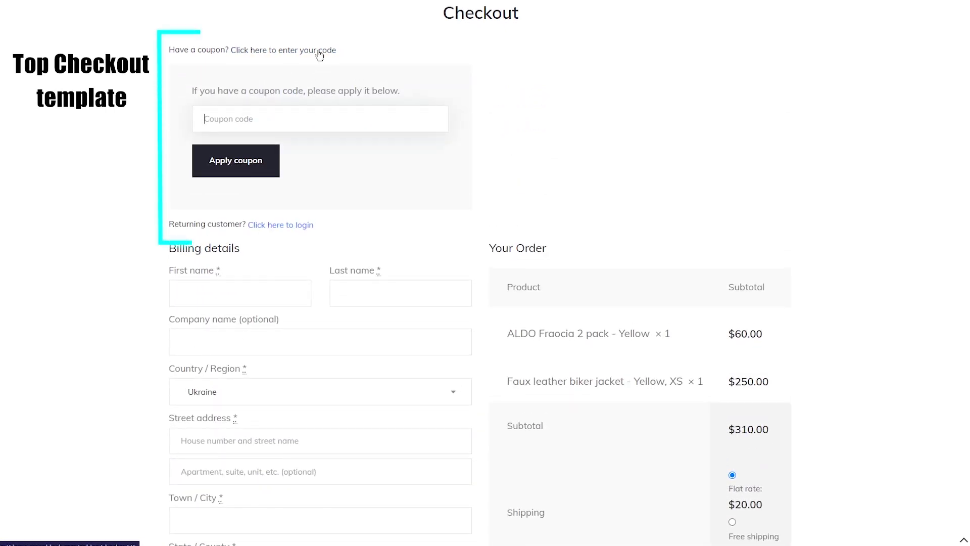
{"action": "left_click", "coordinate": [320, 52]}
{"action": "left_click", "coordinate": [309, 68]}
{"action": "left_click", "coordinate": [309, 67]}
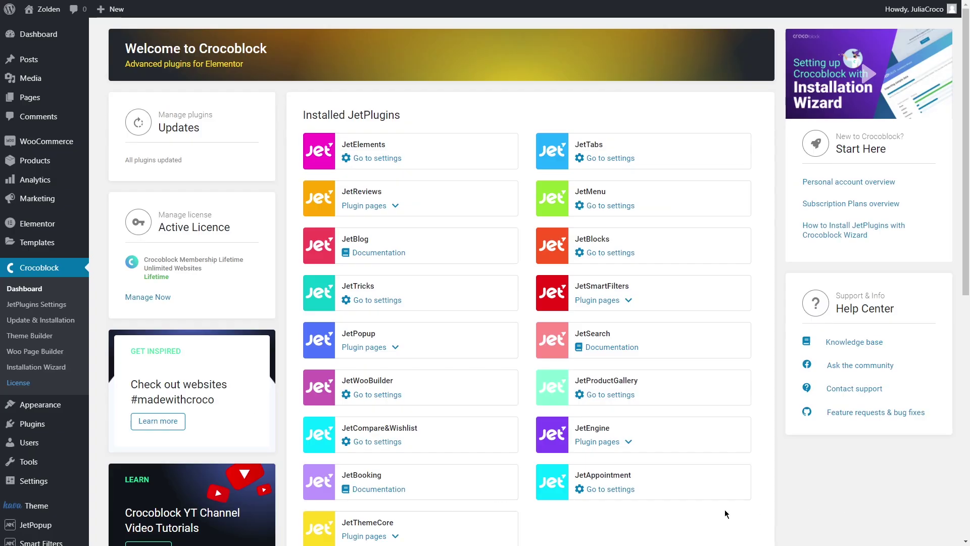
Step: Create a Checkout-type JetWooBuilder template named 'Checkout' and open it in the editor
{"action": "left_click", "coordinate": [46, 353]}
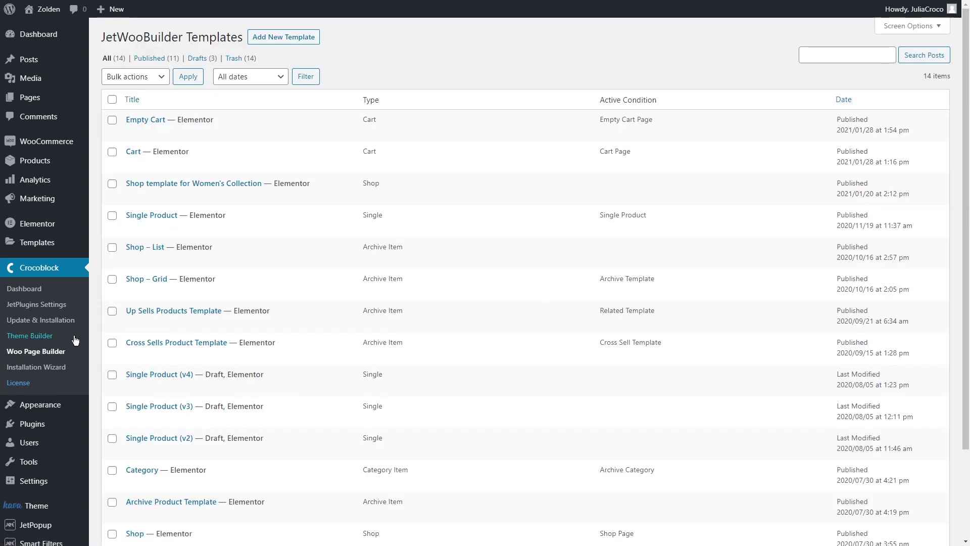
{"action": "left_click", "coordinate": [272, 38]}
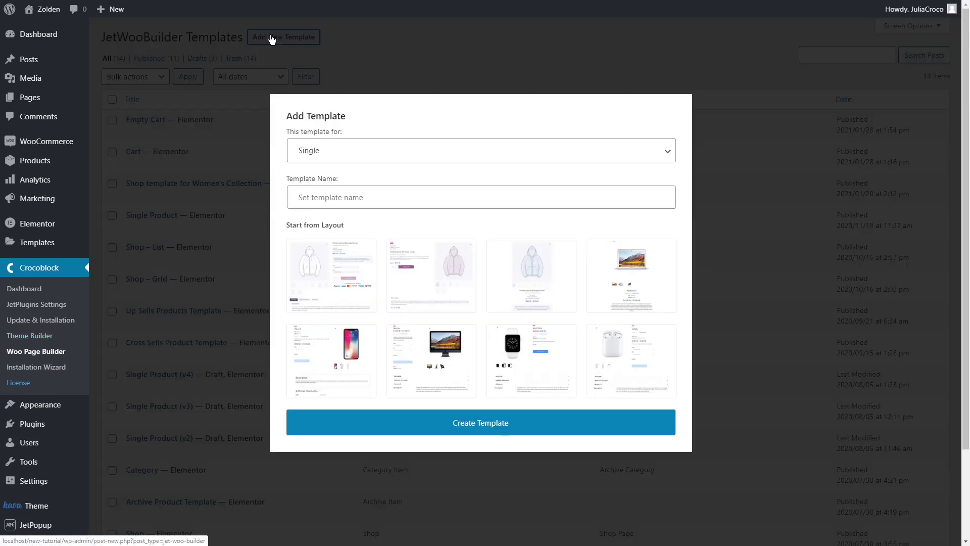
{"action": "left_click", "coordinate": [350, 150]}
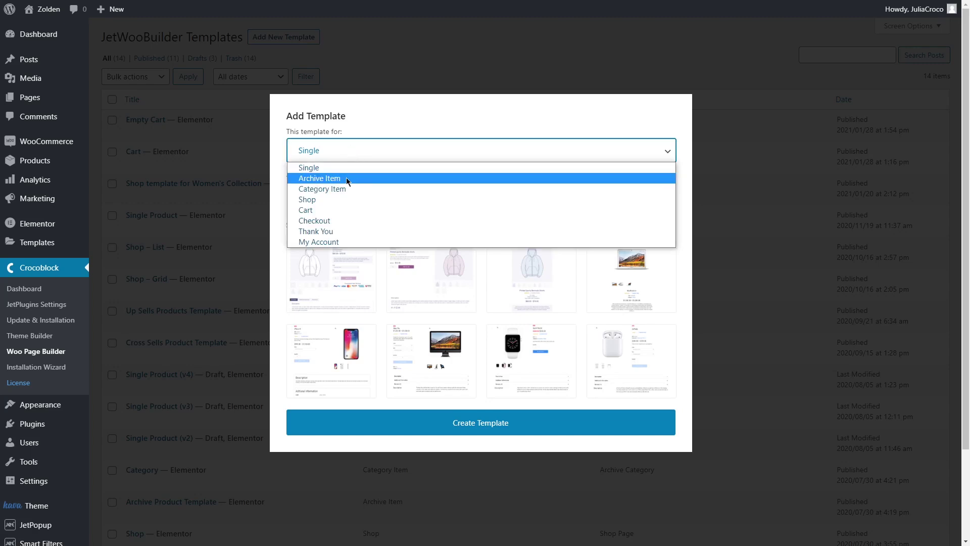
{"action": "left_click", "coordinate": [343, 219]}
{"action": "left_click", "coordinate": [342, 295]}
{"action": "type", "text": "Checkout"}
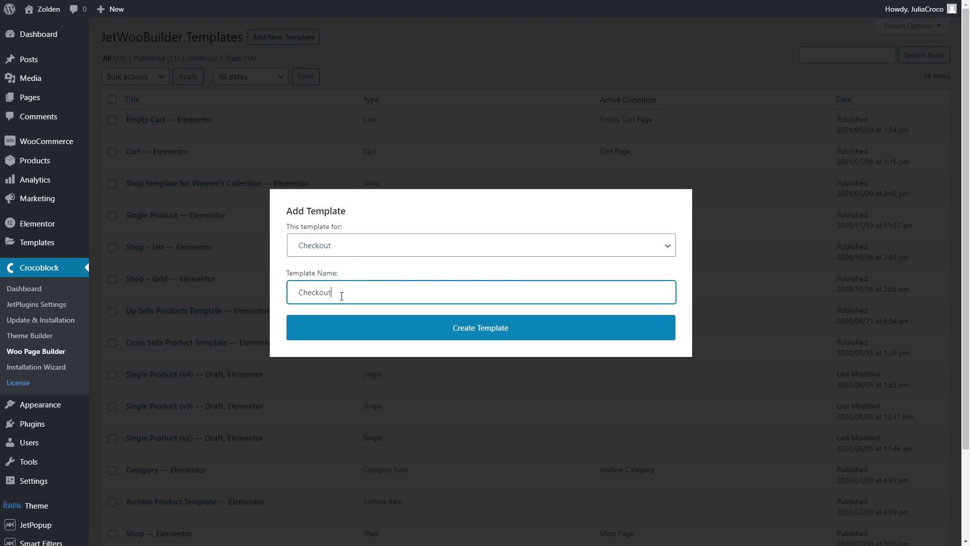
{"action": "left_click", "coordinate": [473, 331]}
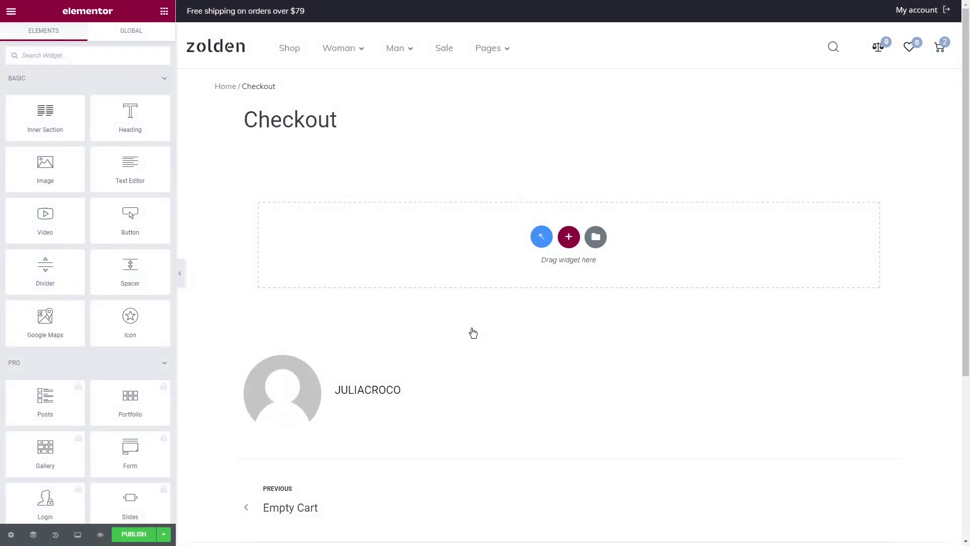
Step: Add a two-column section with 1200 px content width and the right column at 43.5%
{"action": "left_click", "coordinate": [568, 237]}
{"action": "left_click", "coordinate": [473, 264]}
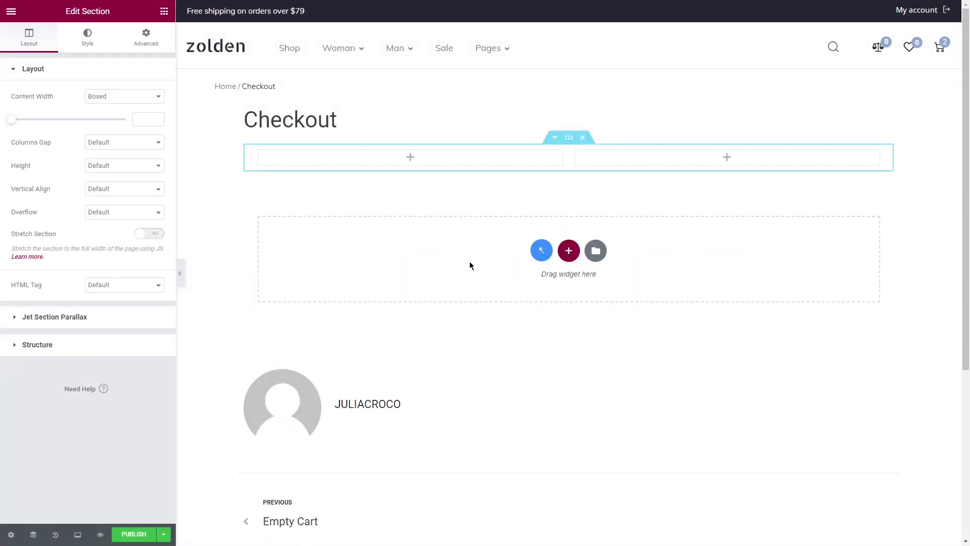
{"action": "left_click", "coordinate": [144, 120]}
{"action": "type", "text": "1200"}
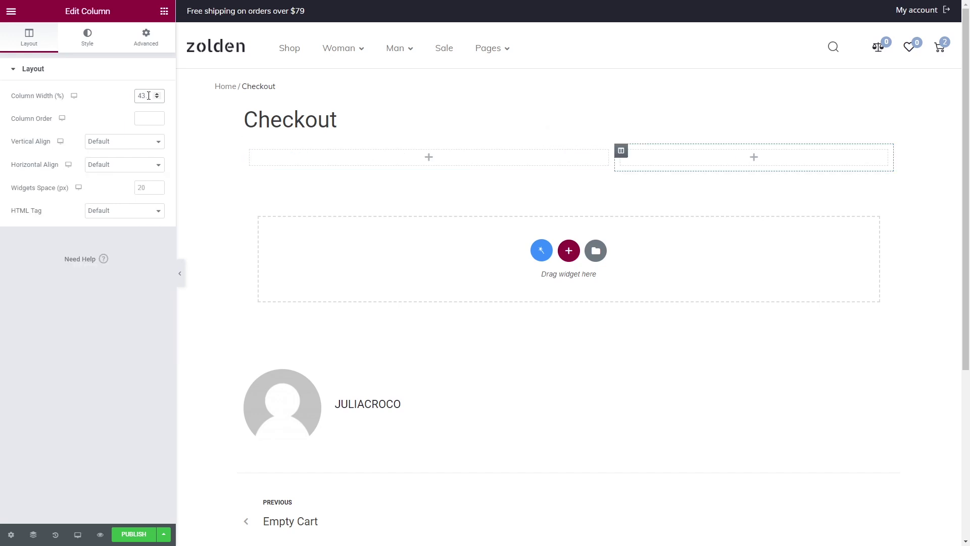
{"action": "left_click", "coordinate": [149, 96]}
{"action": "type", "text": ".5"}
Step: Collapse every widget category in the panel except JetWooBuilder
{"action": "left_click", "coordinate": [165, 11]}
{"action": "left_click", "coordinate": [164, 78]}
{"action": "left_click", "coordinate": [163, 106]}
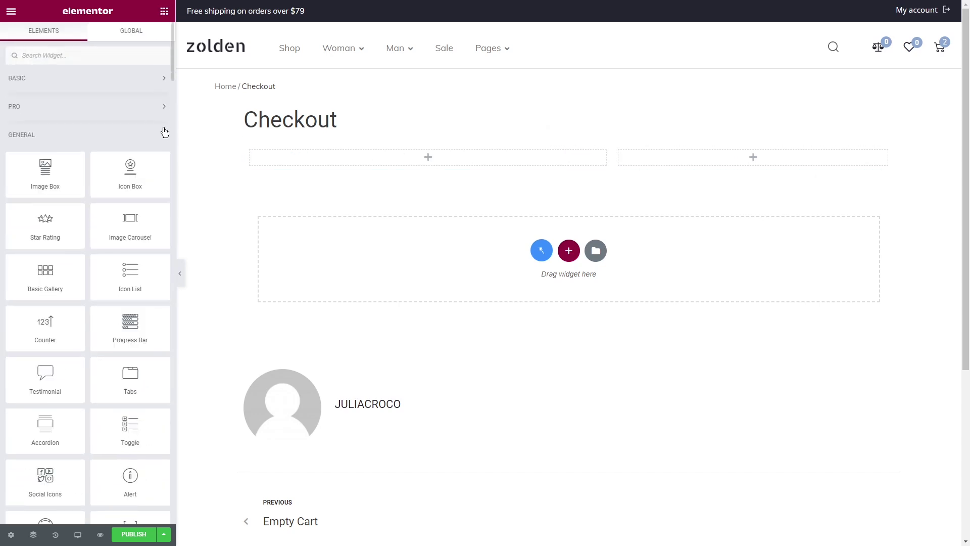
{"action": "left_click", "coordinate": [163, 135]}
{"action": "left_click", "coordinate": [163, 163]}
{"action": "left_click", "coordinate": [163, 249]}
{"action": "left_click", "coordinate": [161, 277]}
{"action": "left_click", "coordinate": [161, 305]}
{"action": "left_click", "coordinate": [159, 333]}
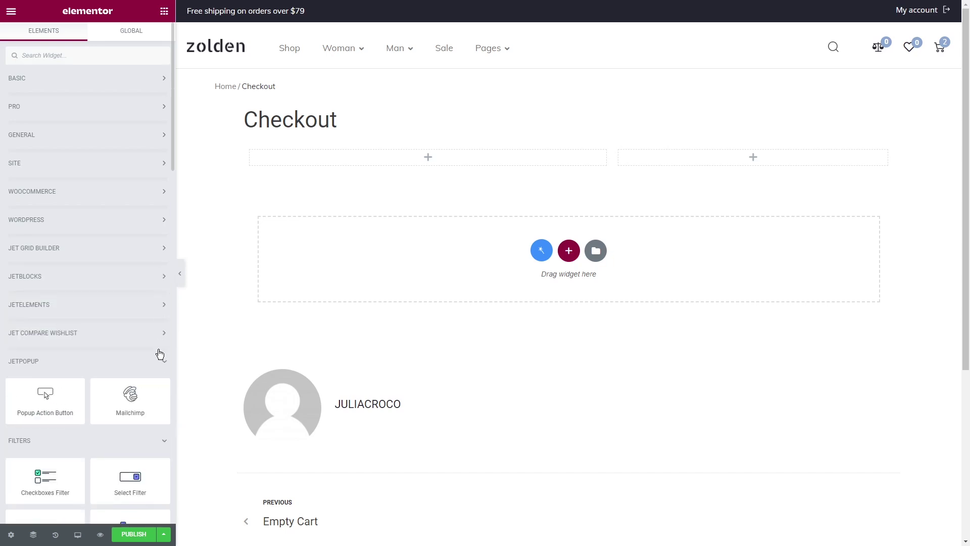
{"action": "left_click", "coordinate": [159, 361]}
{"action": "left_click", "coordinate": [158, 389]}
{"action": "scroll", "coordinate": [152, 391], "scroll_direction": "down", "scroll_amount": 6}
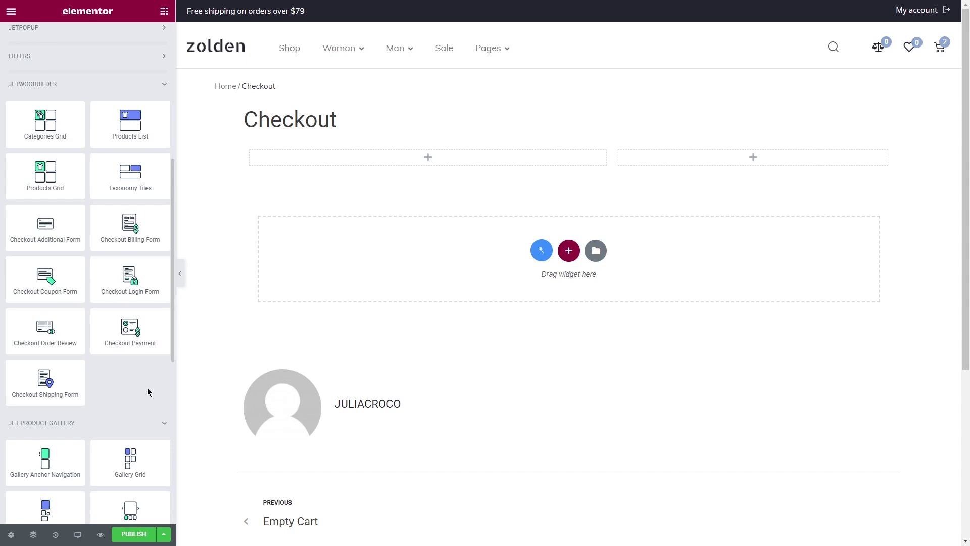
Step: Place the Checkout Billing Form in the left column and set its heading to Muli 20, weight 400
{"action": "left_click_drag", "start_coordinate": [133, 228], "coordinate": [421, 150]}
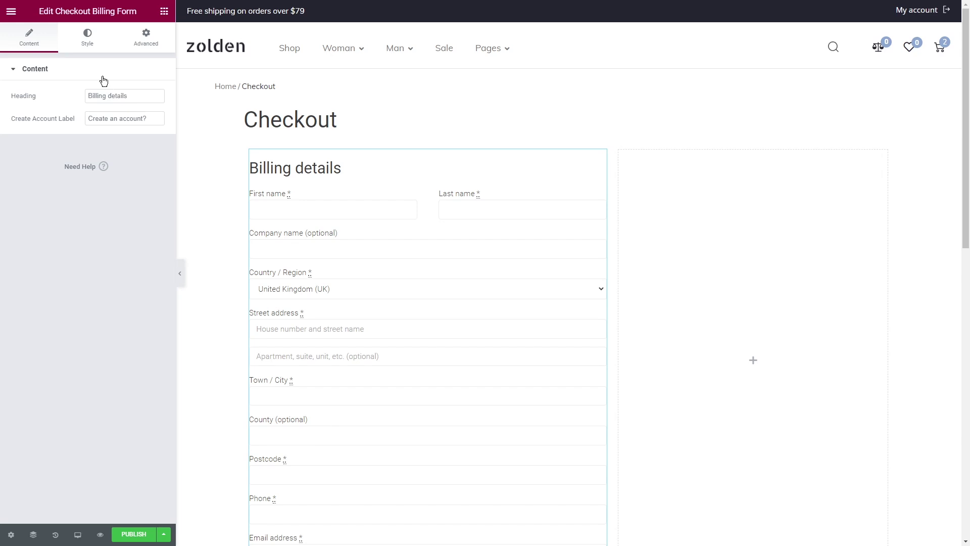
{"action": "left_click", "coordinate": [89, 37]}
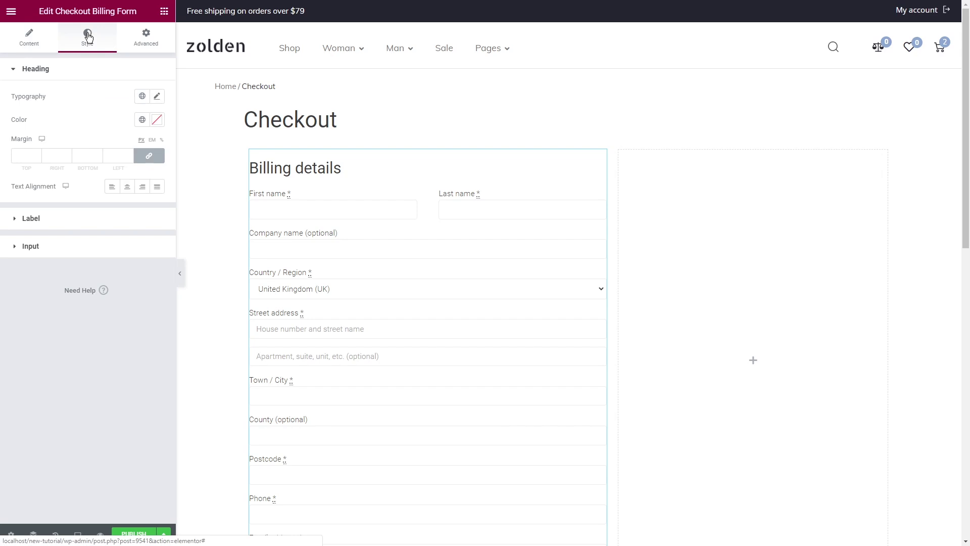
{"action": "left_click", "coordinate": [157, 96]}
{"action": "left_click", "coordinate": [120, 148]}
{"action": "left_click", "coordinate": [97, 192]}
{"action": "left_click", "coordinate": [136, 183]}
{"action": "type", "text": "20"}
{"action": "left_click", "coordinate": [120, 207]}
{"action": "left_click", "coordinate": [121, 246]}
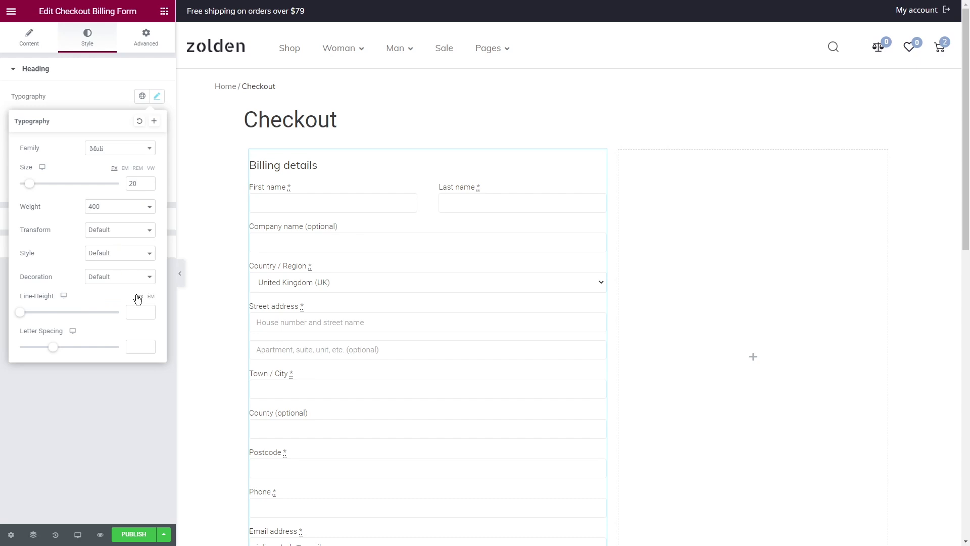
Step: Give the billing heading the Text global colour and a bottom margin of 1
{"action": "left_click", "coordinate": [156, 96]}
{"action": "left_click", "coordinate": [142, 119]}
{"action": "left_click", "coordinate": [81, 248]}
{"action": "left_click", "coordinate": [150, 155]}
{"action": "left_click", "coordinate": [80, 156]}
{"action": "type", "text": "10"}
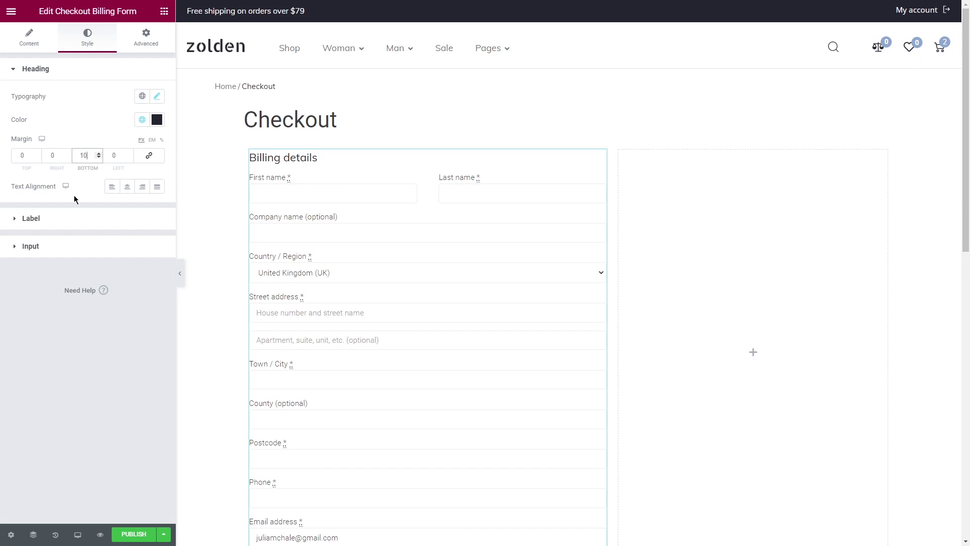
Step: Set the billing form labels' typography to the Muli font with a chosen weight
{"action": "left_click", "coordinate": [71, 217]}
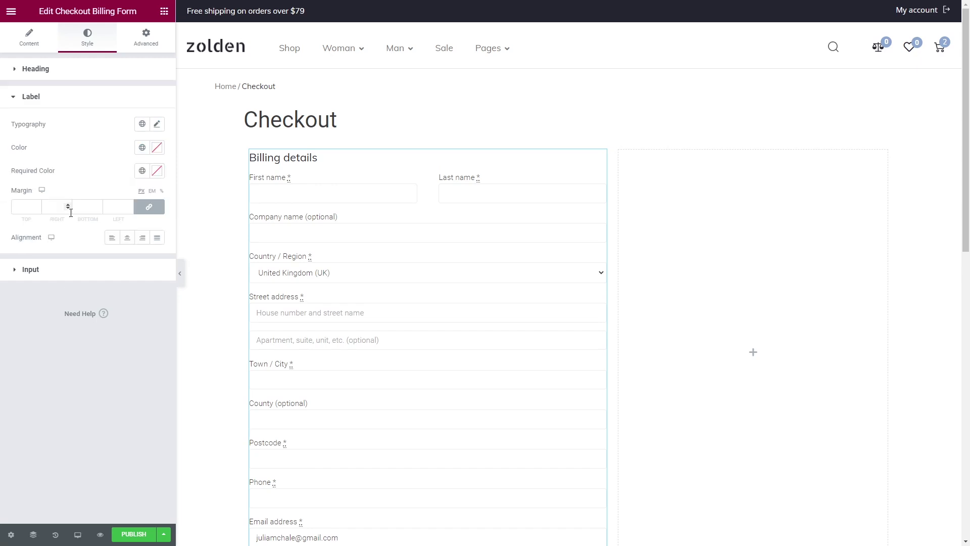
{"action": "left_click", "coordinate": [157, 125]}
{"action": "left_click", "coordinate": [120, 175]}
{"action": "type", "text": "muli"}
{"action": "key", "text": "Return"}
{"action": "left_click", "coordinate": [117, 234]}
{"action": "left_click", "coordinate": [136, 330]}
{"action": "scroll", "coordinate": [138, 340], "scroll_direction": "up", "scroll_amount": 3}
{"action": "left_click", "coordinate": [150, 131]}
Step: Make the labels and required markers grey and give labels a 4 bottom margin
{"action": "left_click", "coordinate": [142, 147]}
{"action": "left_click", "coordinate": [104, 233]}
{"action": "left_click", "coordinate": [142, 171]}
{"action": "left_click", "coordinate": [91, 259]}
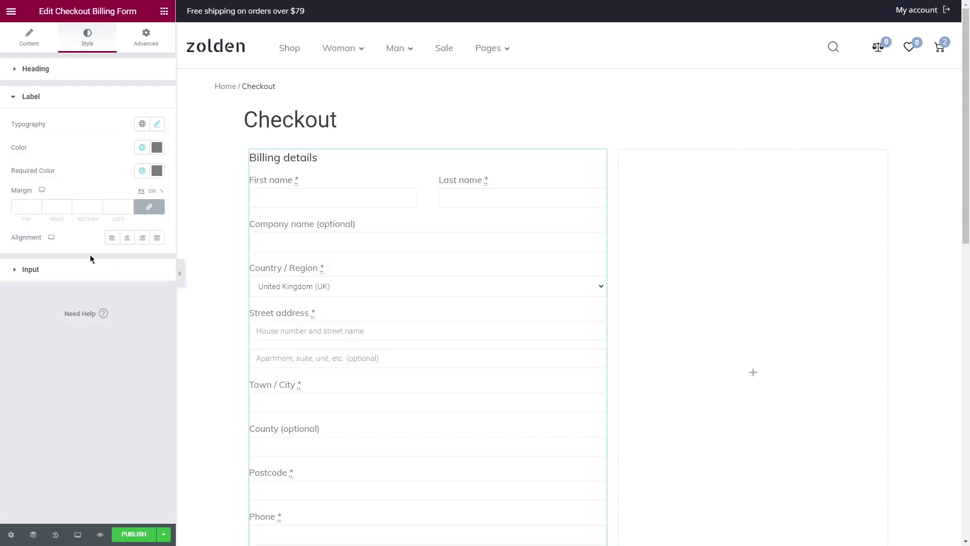
{"action": "left_click", "coordinate": [149, 207]}
{"action": "left_click", "coordinate": [81, 207]}
{"action": "type", "text": "4"}
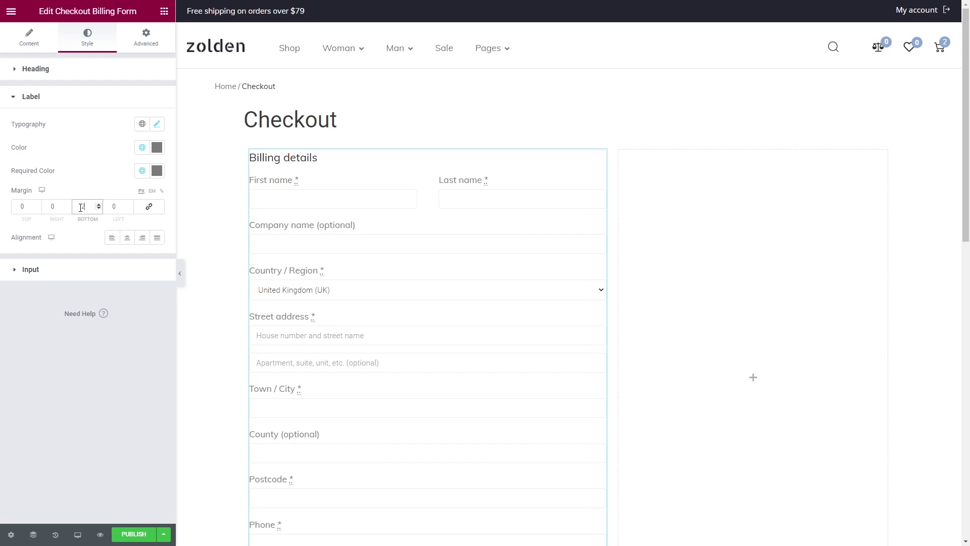
Step: Unlink the input radius and margins and lower the inputs' bottom margin toward -7
{"action": "left_click", "coordinate": [78, 268]}
{"action": "left_click", "coordinate": [150, 324]}
{"action": "left_click", "coordinate": [149, 367]}
{"action": "left_click", "coordinate": [98, 369]}
{"action": "left_click", "coordinate": [98, 369]}
{"action": "left_click", "coordinate": [98, 370]}
Step: Set the billing input padding to 7 top, 20 right, 7 bottom, 20 left
{"action": "left_click", "coordinate": [149, 410]}
{"action": "left_click", "coordinate": [109, 410]}
{"action": "type", "text": "20"}
{"action": "double_click", "coordinate": [90, 409]}
{"action": "type", "text": "7"}
{"action": "double_click", "coordinate": [50, 410]}
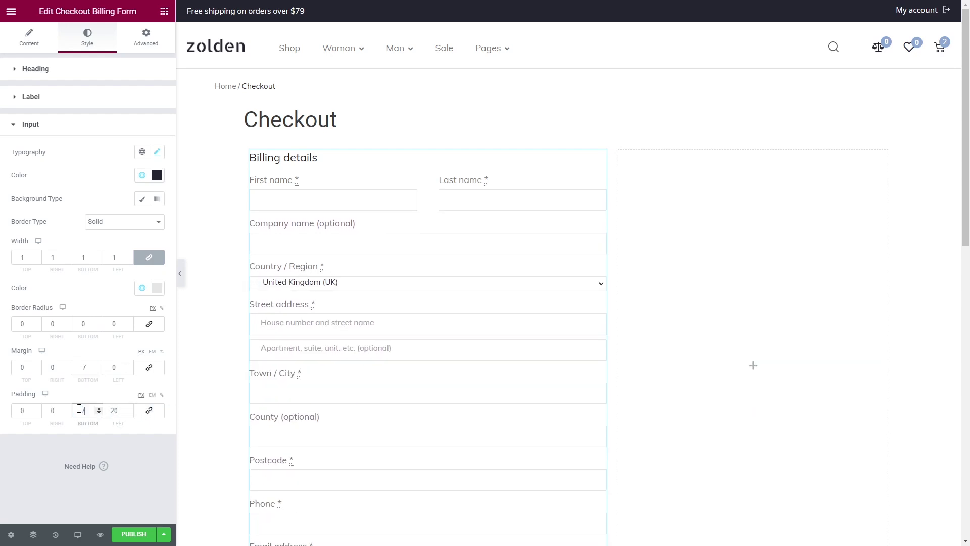
{"action": "type", "text": "20"}
{"action": "left_click", "coordinate": [25, 410]}
{"action": "type", "text": "7"}
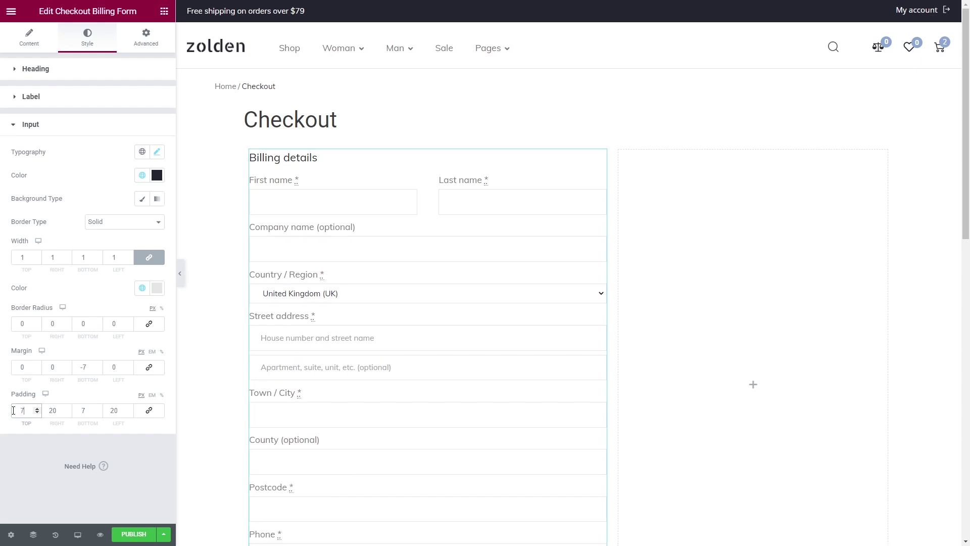
{"action": "left_click", "coordinate": [164, 11]}
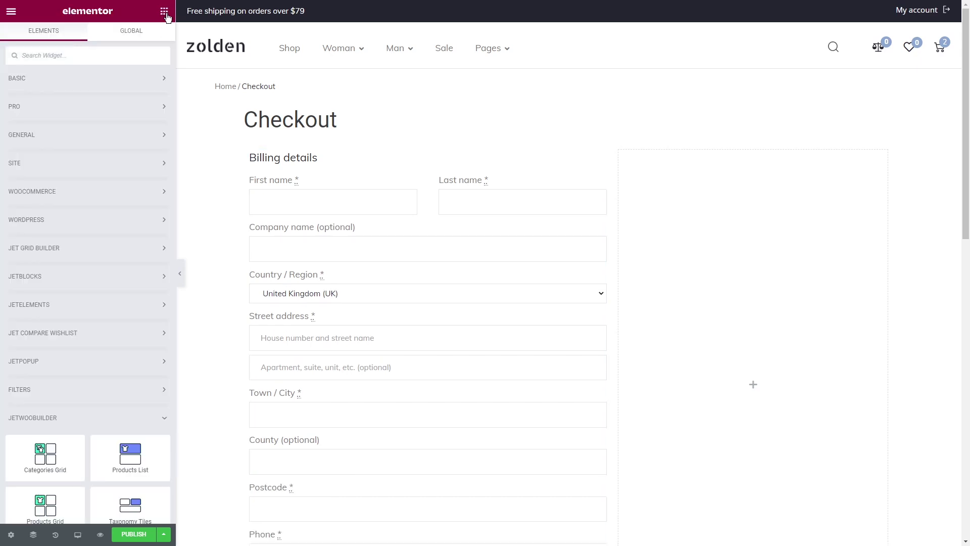
{"action": "scroll", "coordinate": [230, 248], "scroll_direction": "down", "scroll_amount": 5}
{"action": "scroll", "coordinate": [86, 303], "scroll_direction": "down", "scroll_amount": 5}
Step: Add the Additional information form to the left column and delete its heading text
{"action": "left_click_drag", "start_coordinate": [45, 280], "coordinate": [351, 313]}
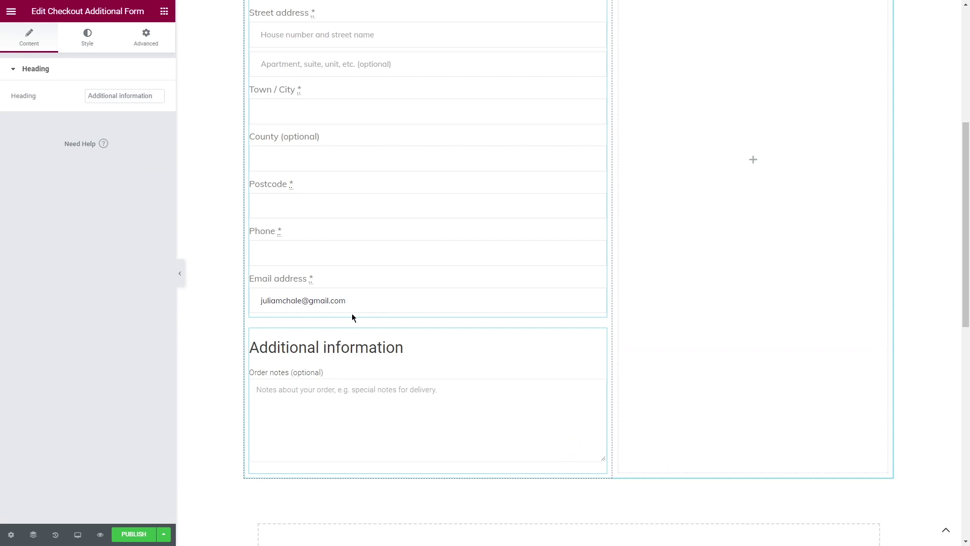
{"action": "left_click_drag", "start_coordinate": [158, 96], "coordinate": [83, 96]}
{"action": "key", "text": "BackSpace"}
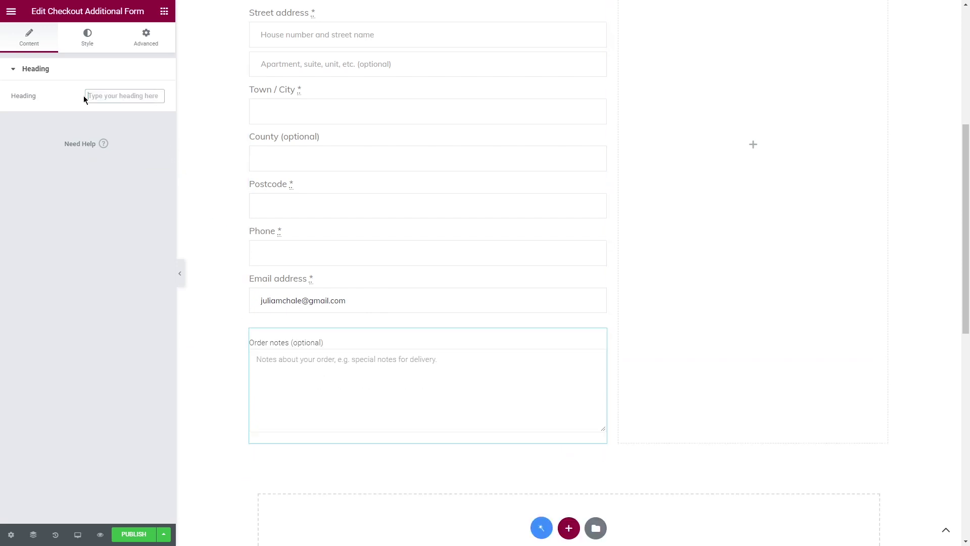
Step: Set the additional form's labels to Muli, weight 400
{"action": "left_click", "coordinate": [87, 36]}
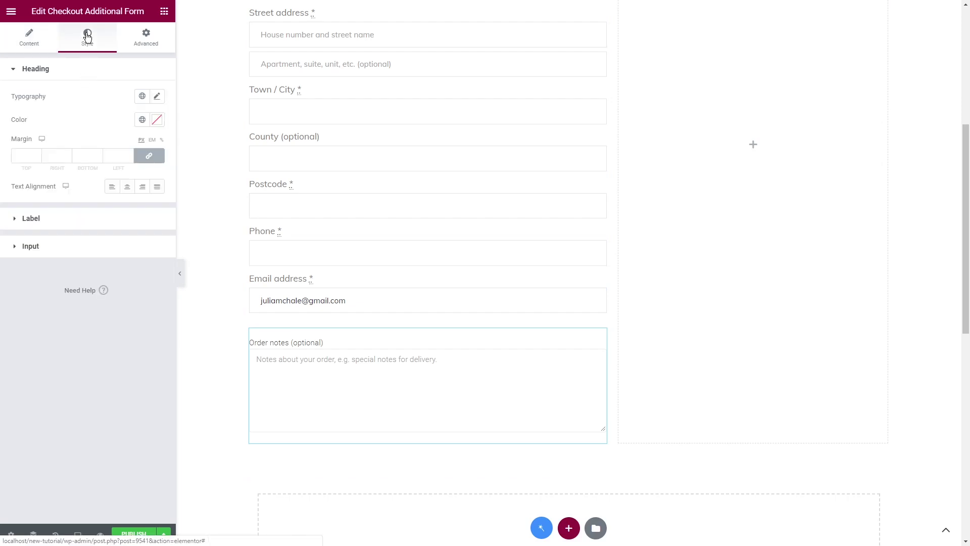
{"action": "left_click", "coordinate": [87, 218]}
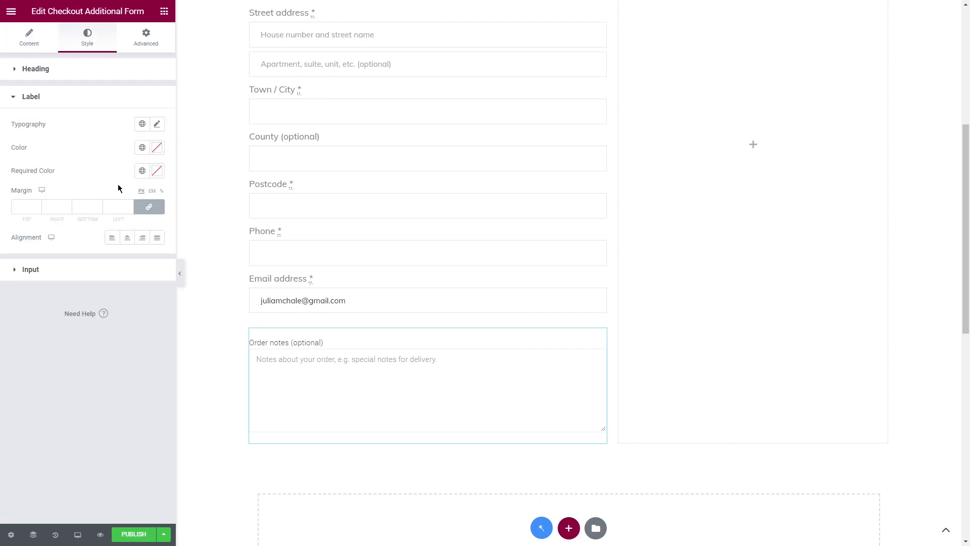
{"action": "left_click", "coordinate": [157, 124]}
{"action": "left_click", "coordinate": [120, 176]}
{"action": "type", "text": "muli"}
{"action": "left_click", "coordinate": [125, 220]}
{"action": "left_click", "coordinate": [116, 234]}
{"action": "left_click", "coordinate": [108, 275]}
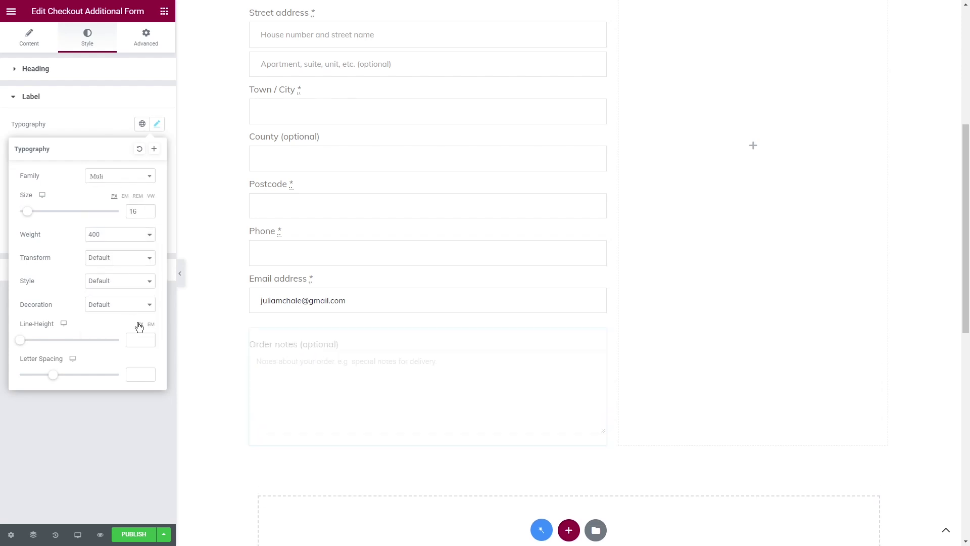
{"action": "left_click", "coordinate": [157, 124]}
Step: Give the additional form's labels the Text global colour and an 8 bottom margin
{"action": "left_click", "coordinate": [142, 147]}
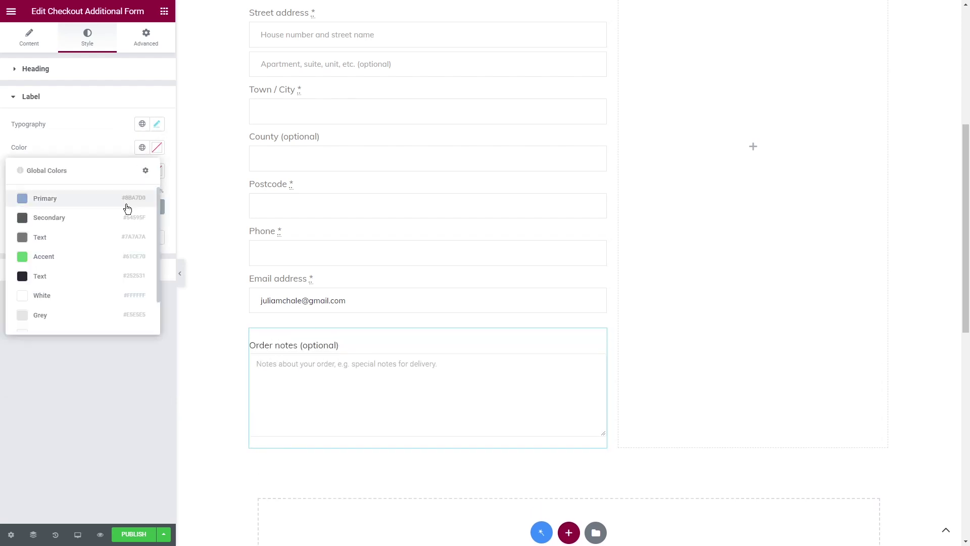
{"action": "left_click", "coordinate": [101, 276]}
{"action": "left_click", "coordinate": [157, 170]}
{"action": "left_click", "coordinate": [156, 171]}
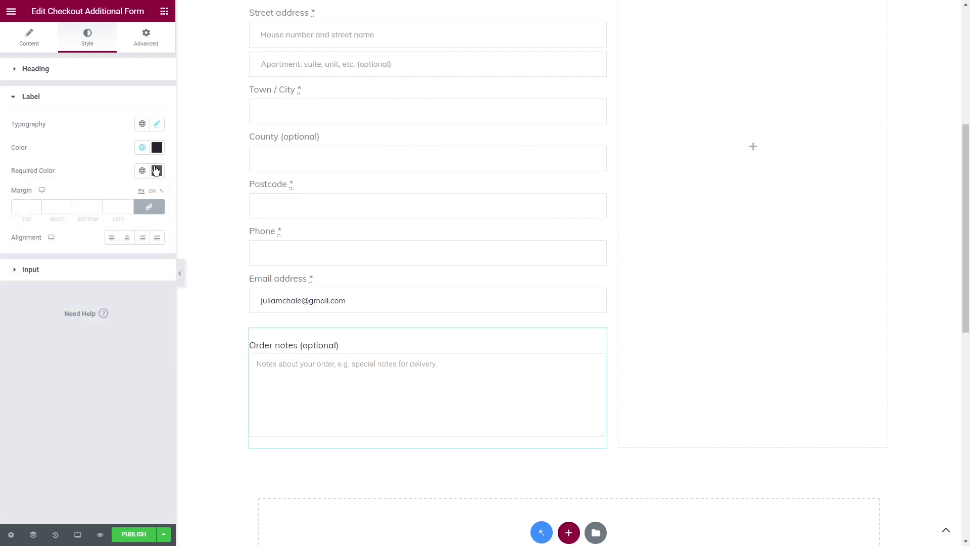
{"action": "left_click", "coordinate": [149, 206]}
{"action": "left_click", "coordinate": [81, 206]}
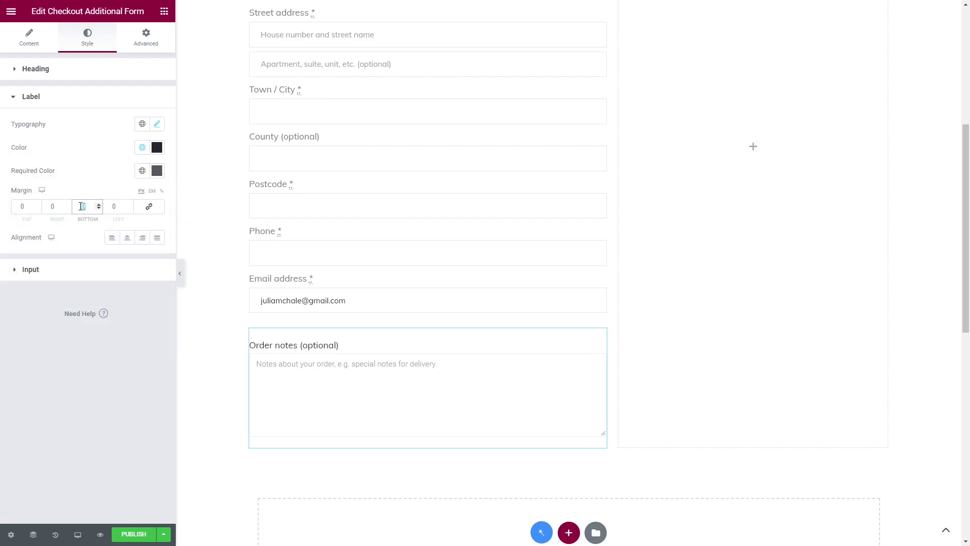
{"action": "type", "text": "8"}
Step: Unlink the additional form's input margins and padding and set 10px top and left padding
{"action": "left_click", "coordinate": [78, 269]}
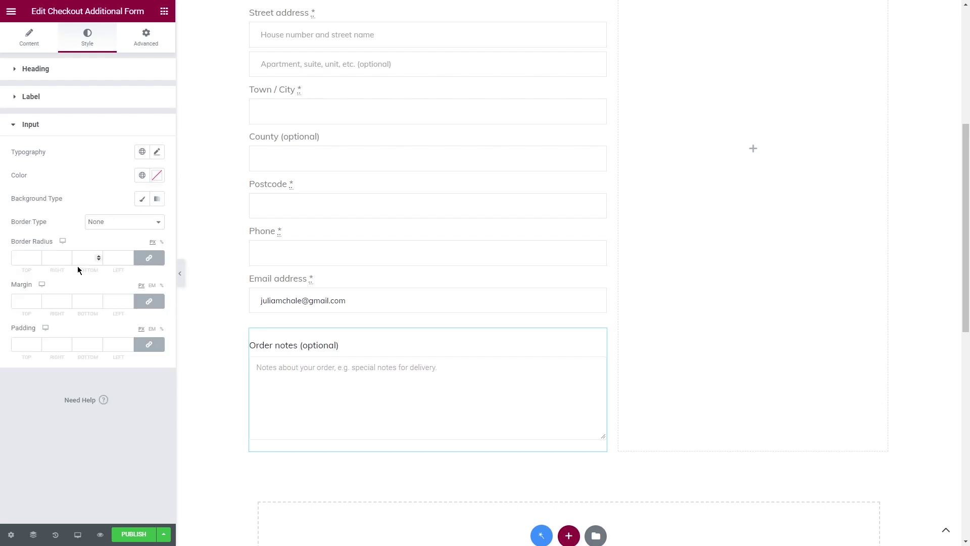
{"action": "left_click", "coordinate": [150, 303]}
{"action": "left_click", "coordinate": [149, 345]}
{"action": "left_click", "coordinate": [132, 343]}
{"action": "type", "text": "10"}
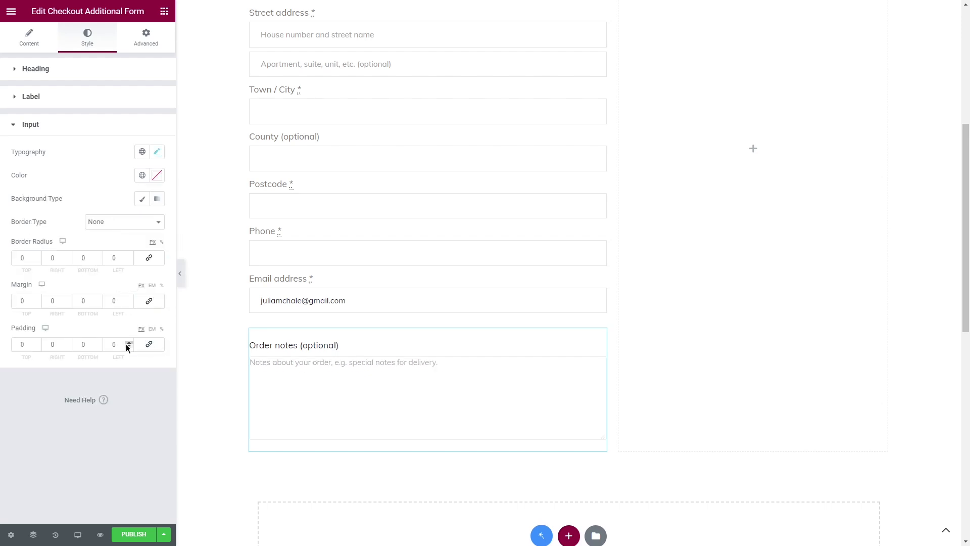
{"action": "left_click", "coordinate": [18, 345]}
{"action": "type", "text": "10"}
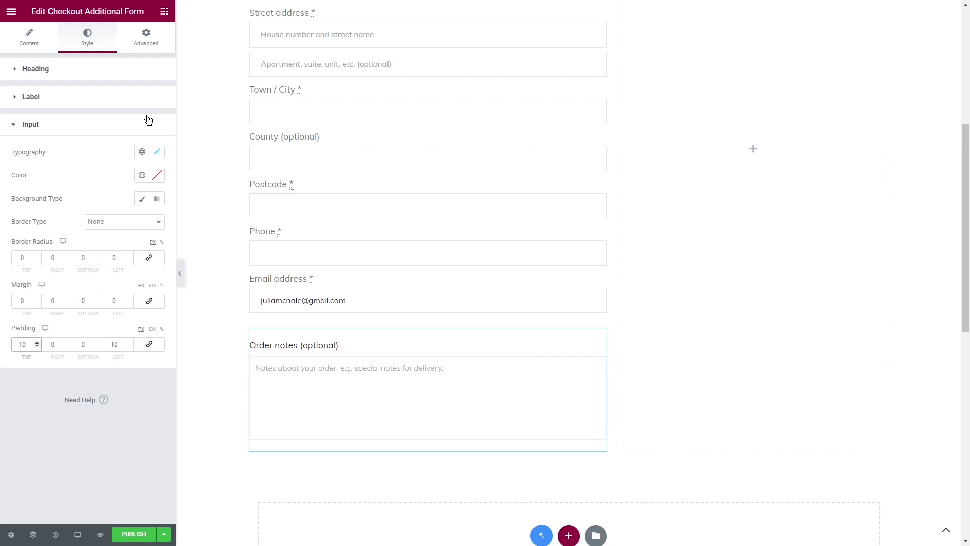
{"action": "left_click", "coordinate": [164, 11]}
{"action": "scroll", "coordinate": [139, 165], "scroll_direction": "down", "scroll_amount": 8}
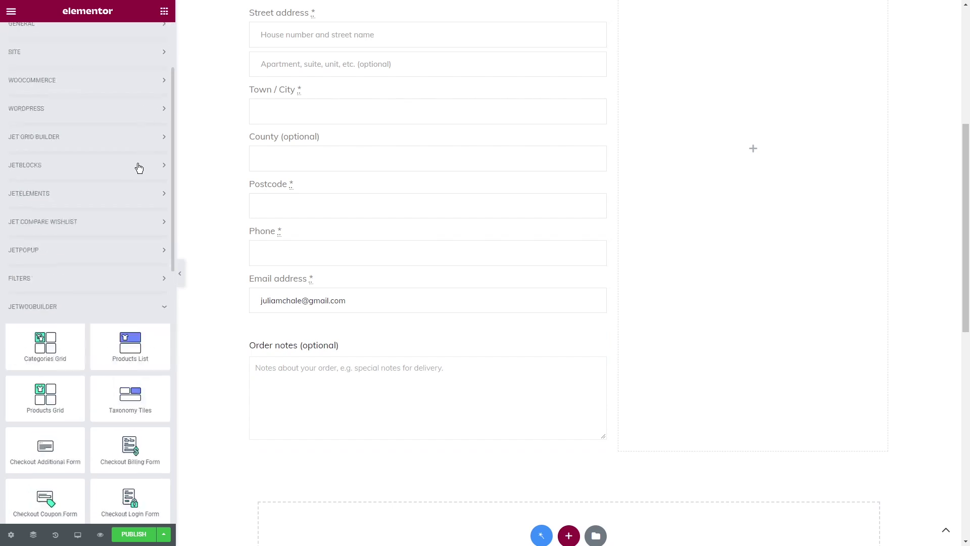
Step: Drop the Checkout Shipping Form below Order notes and scroll the preview to check it
{"action": "left_click_drag", "start_coordinate": [44, 323], "coordinate": [377, 443]}
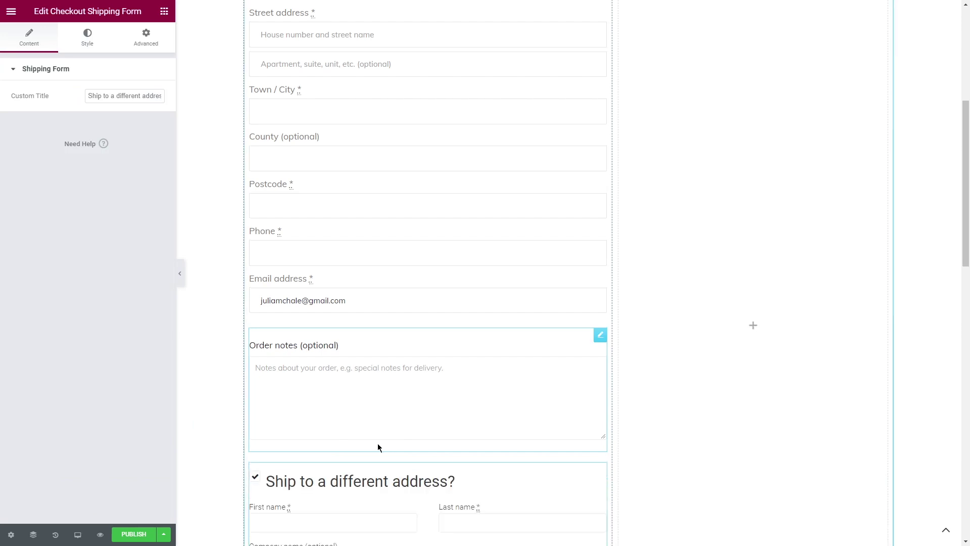
{"action": "scroll", "coordinate": [377, 446], "scroll_direction": "down", "scroll_amount": 7}
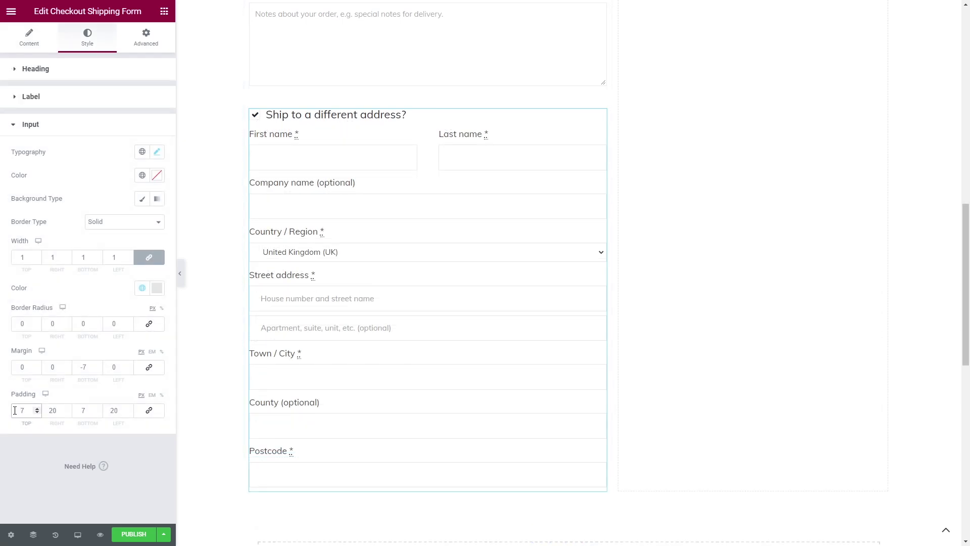
{"action": "scroll", "coordinate": [671, 314], "scroll_direction": "up", "scroll_amount": 12}
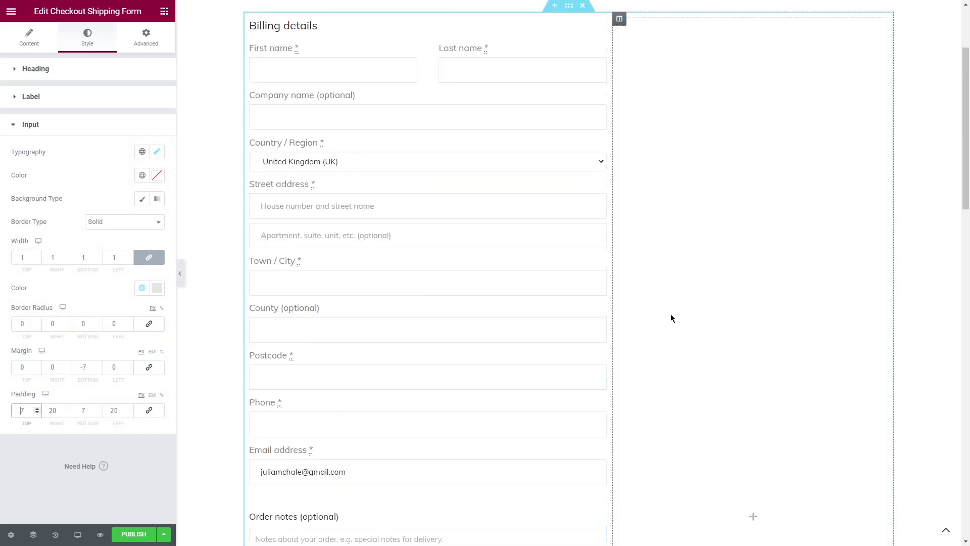
{"action": "left_click", "coordinate": [167, 13]}
{"action": "scroll", "coordinate": [137, 217], "scroll_direction": "down", "scroll_amount": 5}
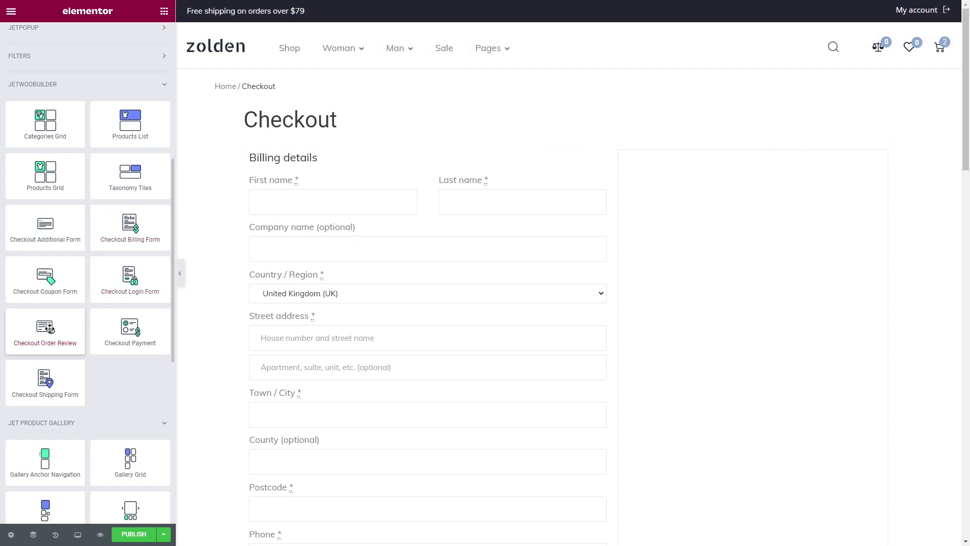
Step: Place Checkout Order Review in the right column; give its heading dark text and 25 bottom margin
{"action": "left_click_drag", "start_coordinate": [45, 330], "coordinate": [708, 312]}
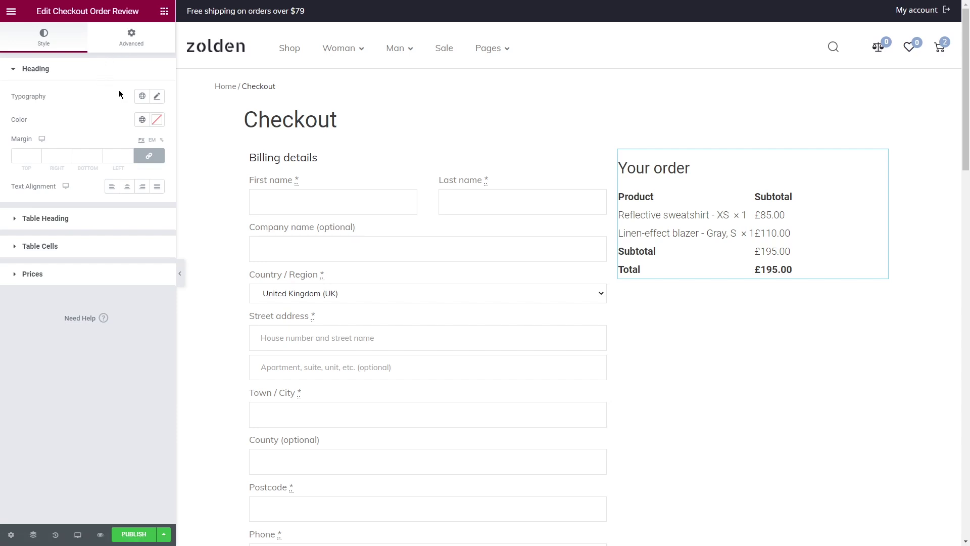
{"action": "left_click", "coordinate": [141, 120]}
{"action": "left_click", "coordinate": [110, 248]}
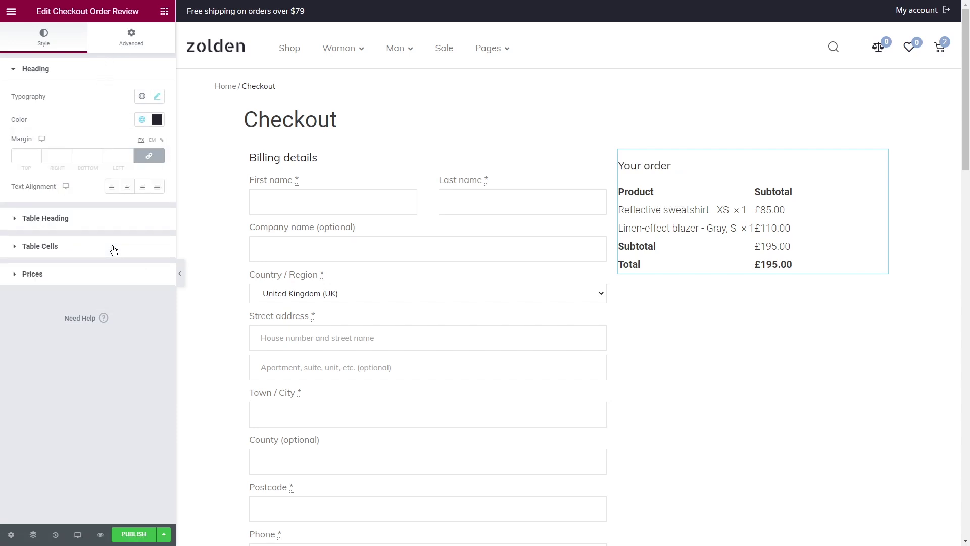
{"action": "left_click", "coordinate": [149, 155]}
{"action": "left_click", "coordinate": [81, 155]}
{"action": "type", "text": "25"}
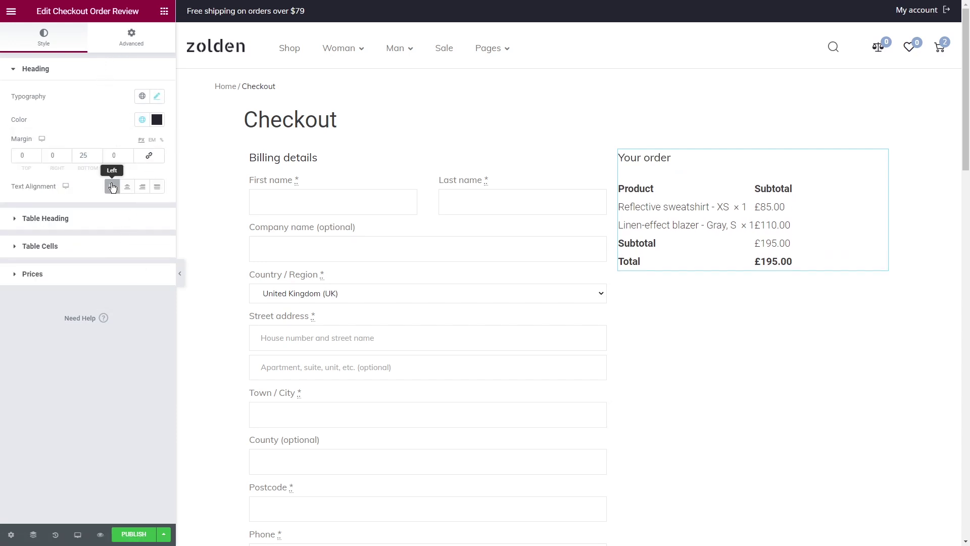
Step: Give the table headings dark grey text on a light grey background
{"action": "left_click", "coordinate": [103, 218]}
{"action": "left_click", "coordinate": [157, 147]}
{"action": "left_click", "coordinate": [30, 237]}
{"action": "left_click", "coordinate": [117, 148]}
{"action": "left_click", "coordinate": [143, 173]}
{"action": "left_click", "coordinate": [142, 194]}
{"action": "left_click", "coordinate": [93, 339]}
Step: Give the table headings solid faint grey borders and padding of 65 with 14 on top
{"action": "left_click", "coordinate": [125, 304]}
{"action": "left_click", "coordinate": [123, 323]}
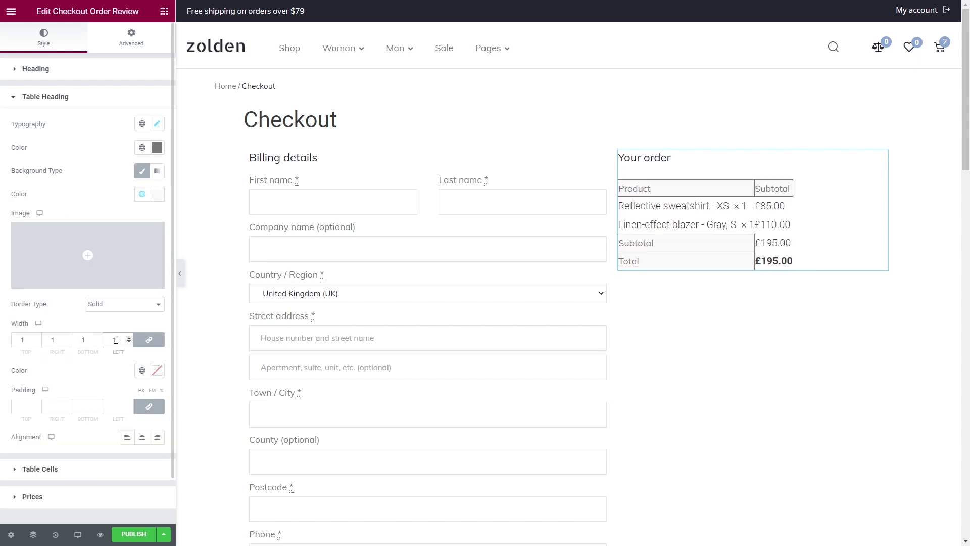
{"action": "left_click", "coordinate": [157, 370]}
{"action": "left_click", "coordinate": [40, 326]}
{"action": "left_click", "coordinate": [149, 406]}
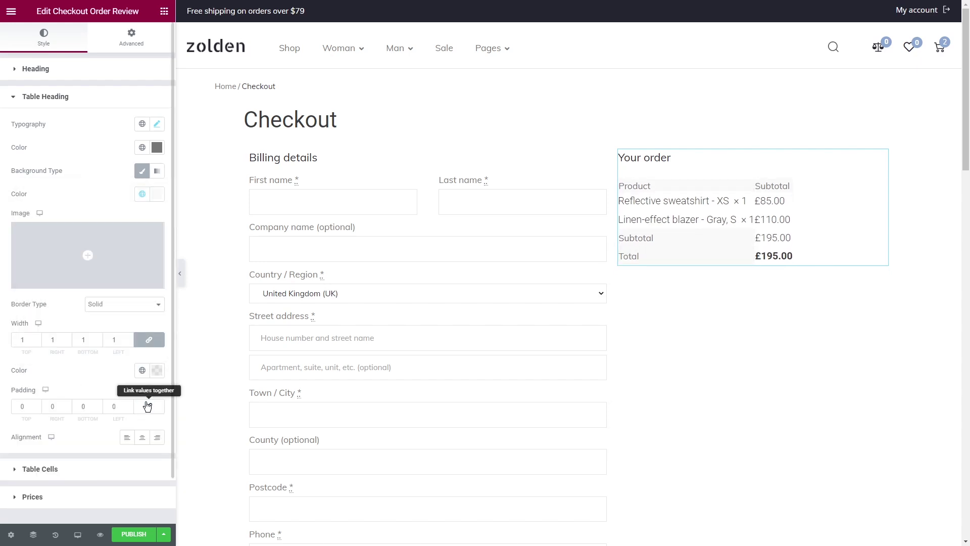
{"action": "left_click", "coordinate": [48, 406]}
{"action": "type", "text": "65"}
{"action": "left_click", "coordinate": [31, 407]}
{"action": "type", "text": "14"}
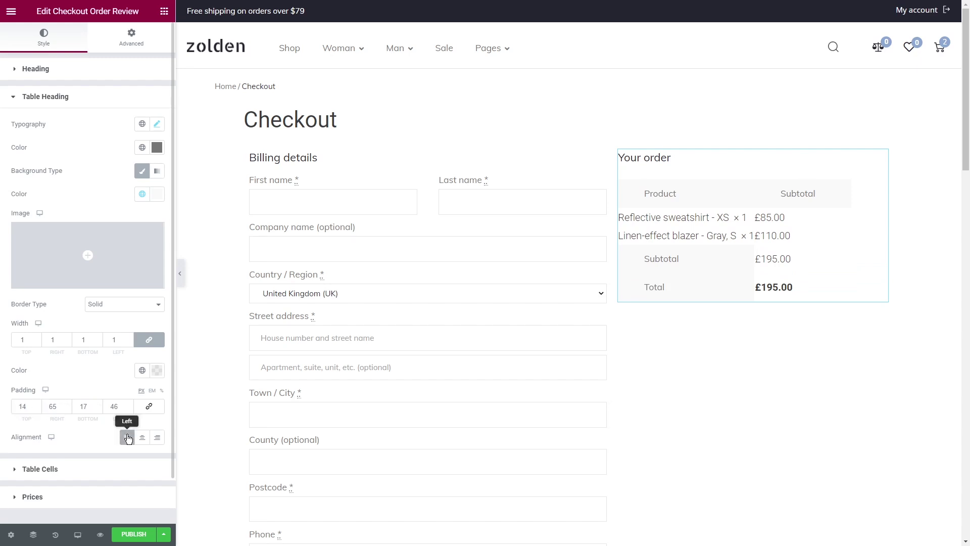
Step: Centre the order table cell text and colour the subtotal and total prices dark
{"action": "left_click", "coordinate": [83, 466]}
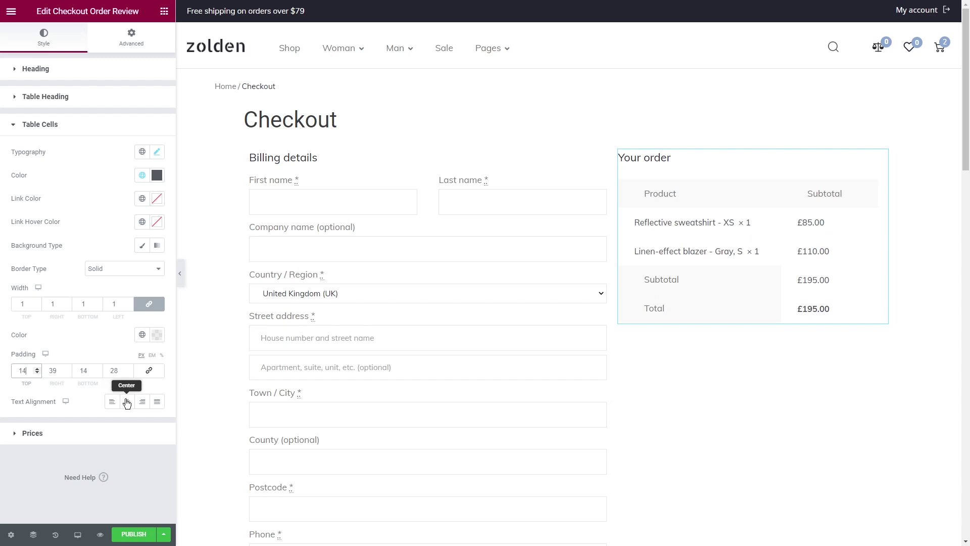
{"action": "left_click", "coordinate": [126, 402]}
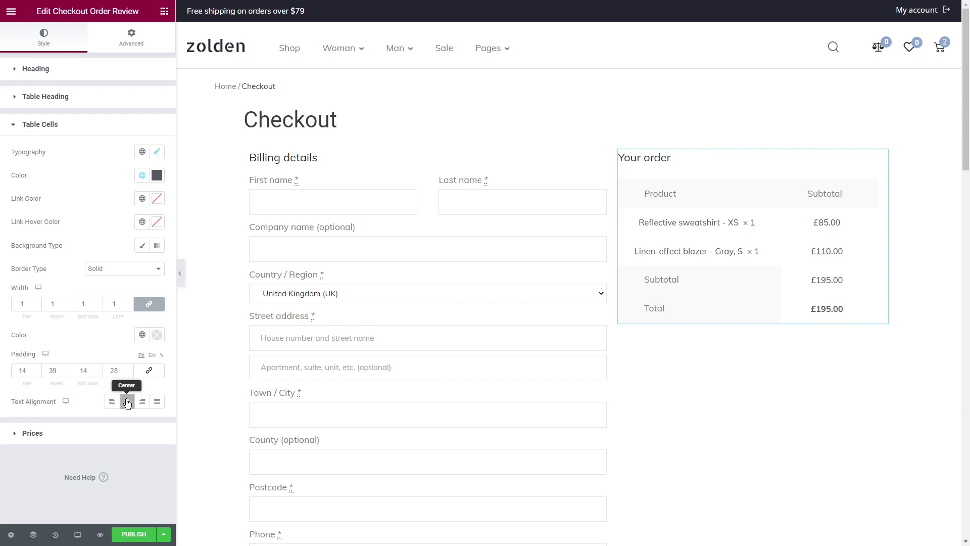
{"action": "left_click", "coordinate": [87, 433]}
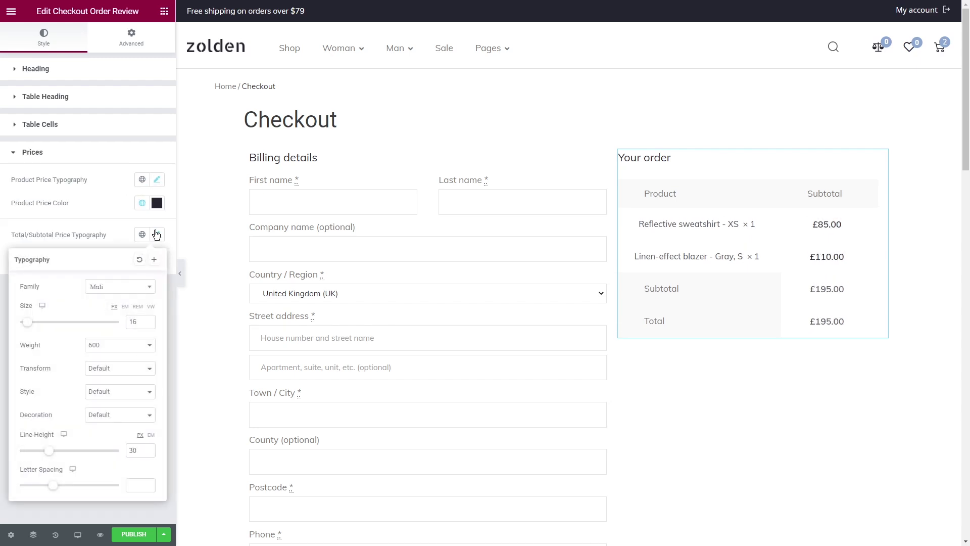
{"action": "left_click", "coordinate": [156, 234]}
{"action": "left_click", "coordinate": [142, 258]}
{"action": "left_click", "coordinate": [80, 391]}
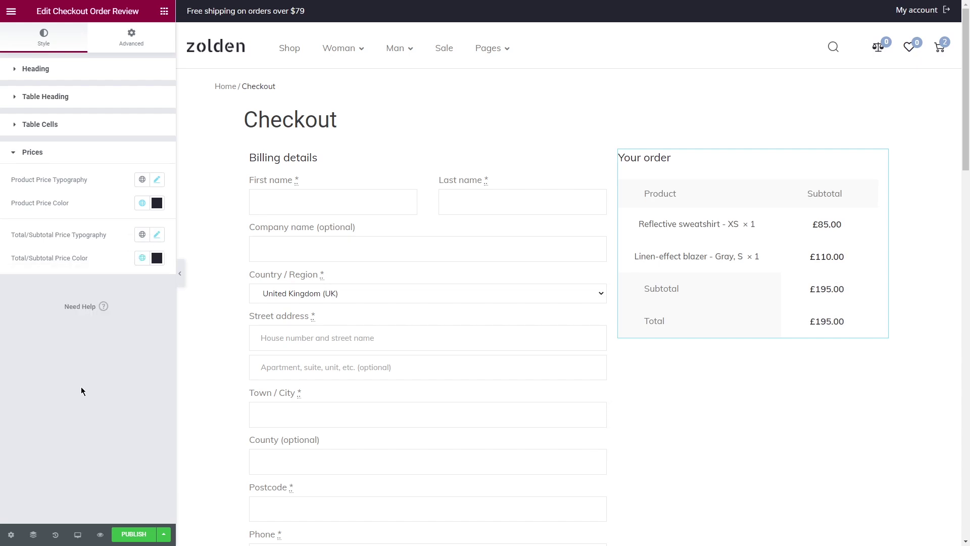
{"action": "left_click", "coordinate": [163, 11]}
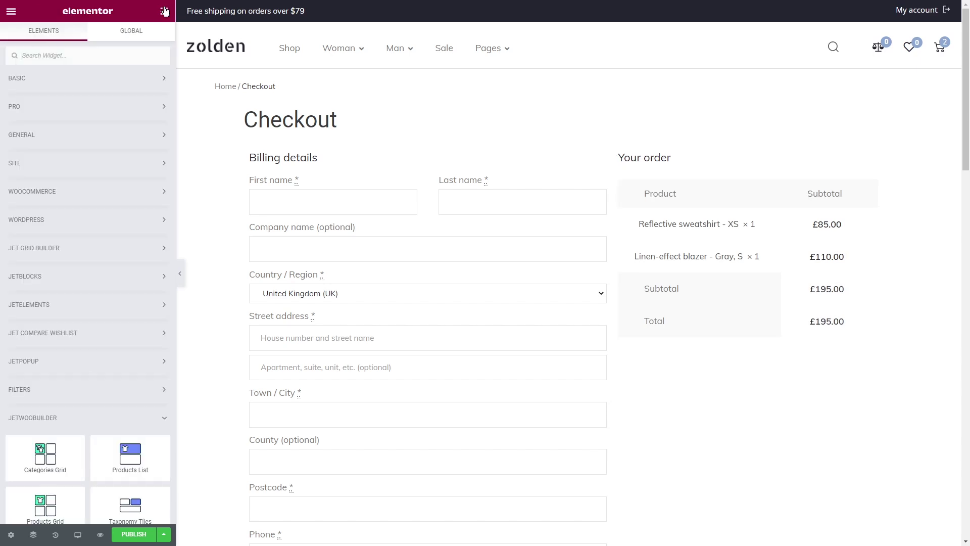
{"action": "scroll", "coordinate": [101, 283], "scroll_direction": "down", "scroll_amount": 5}
Step: Add Checkout Payment under the order table and pad the Place Order button 3/43/3/38
{"action": "left_click_drag", "start_coordinate": [130, 384], "coordinate": [746, 341]}
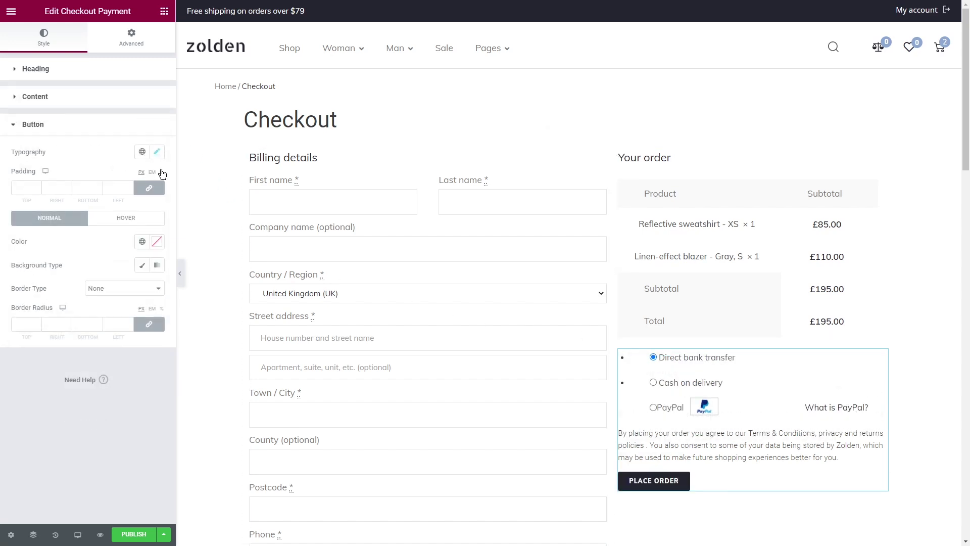
{"action": "left_click", "coordinate": [149, 187]}
{"action": "left_click", "coordinate": [109, 187]}
{"action": "type", "text": "38"}
{"action": "double_click", "coordinate": [85, 187]}
{"action": "type", "text": "3"}
{"action": "left_click", "coordinate": [55, 188]}
{"action": "type", "text": "43"}
{"action": "double_click", "coordinate": [17, 188]}
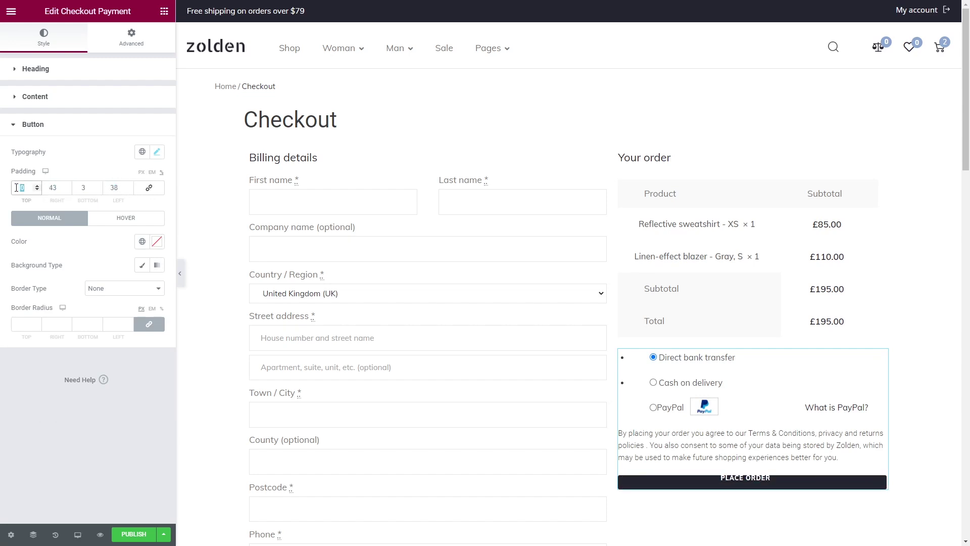
{"action": "type", "text": "3"}
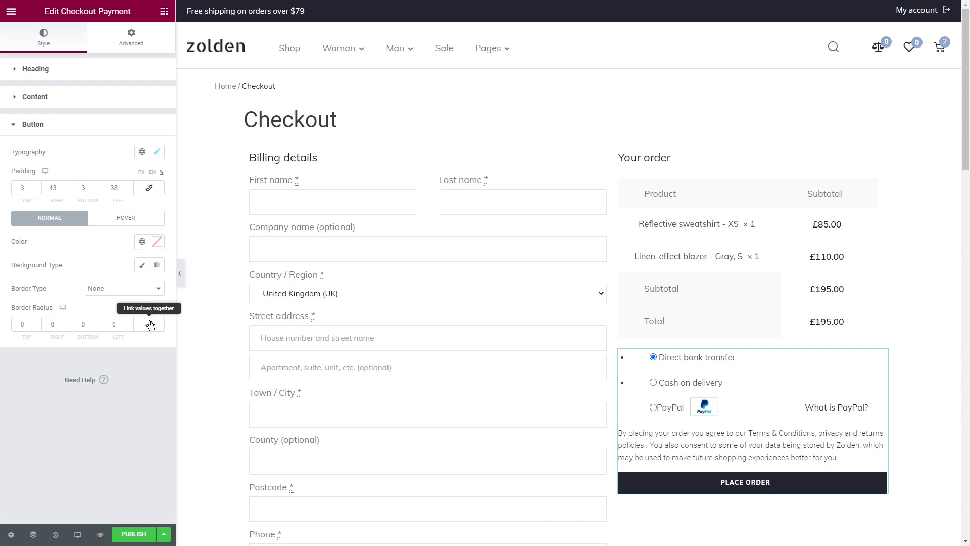
{"action": "left_click", "coordinate": [164, 11]}
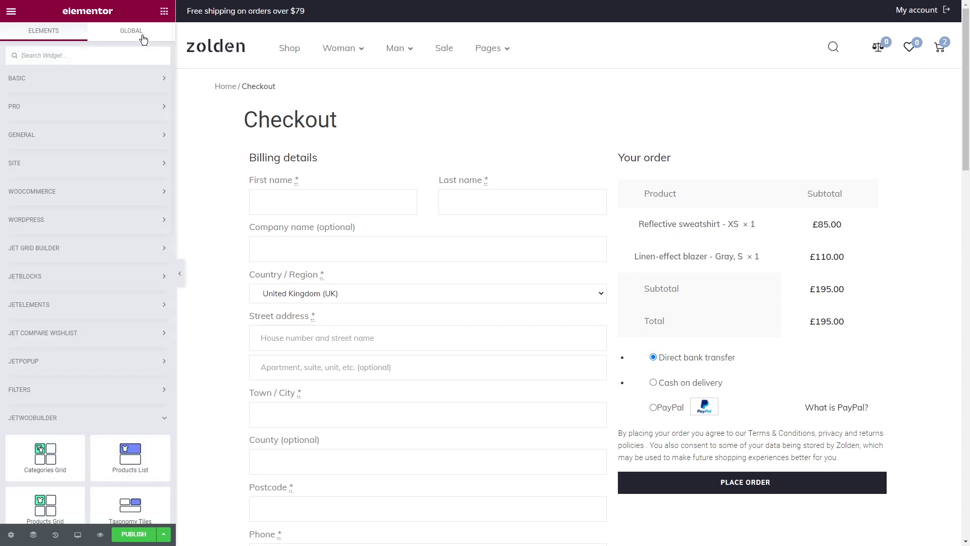
{"action": "left_click", "coordinate": [135, 79]}
Step: Add an H5 heading titled 'Payment method' above the payment options
{"action": "left_click_drag", "start_coordinate": [127, 116], "coordinate": [757, 368]}
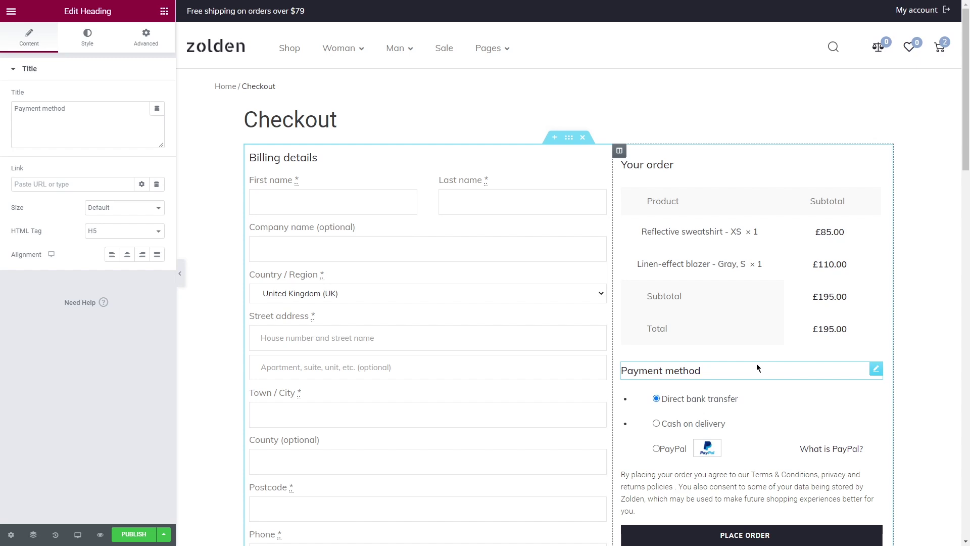
Step: Make the right column sticky on desktop and tablet with 50 spacing, then publish
{"action": "left_click", "coordinate": [619, 150]}
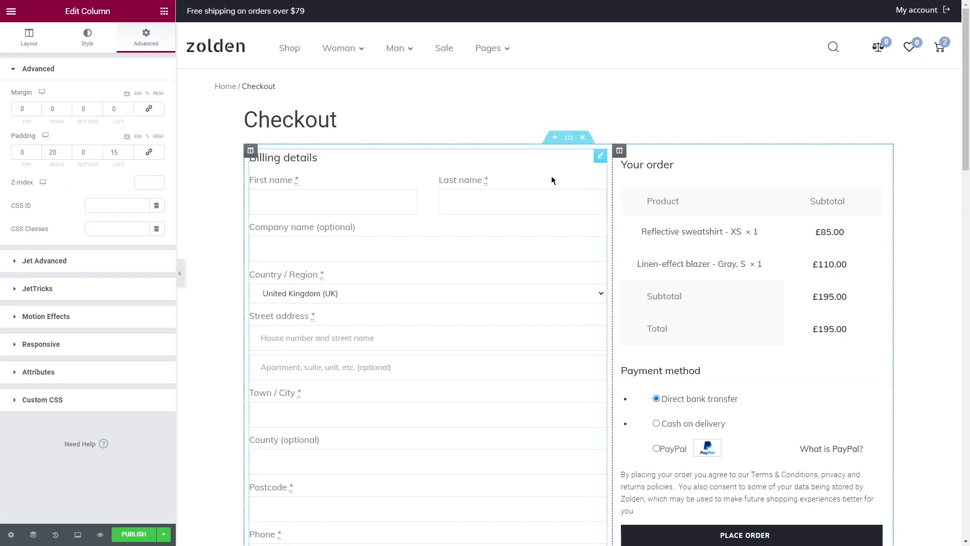
{"action": "left_click", "coordinate": [86, 288]}
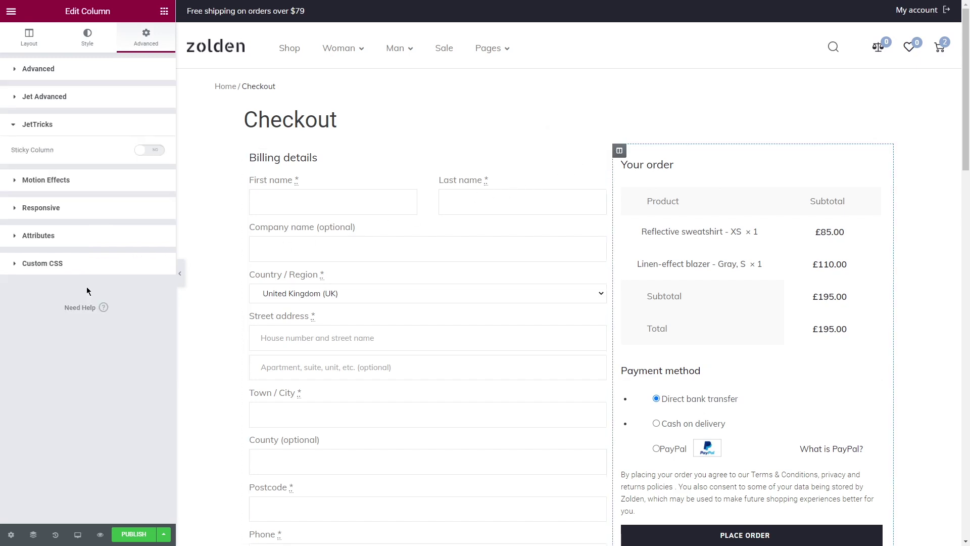
{"action": "left_click", "coordinate": [154, 150]}
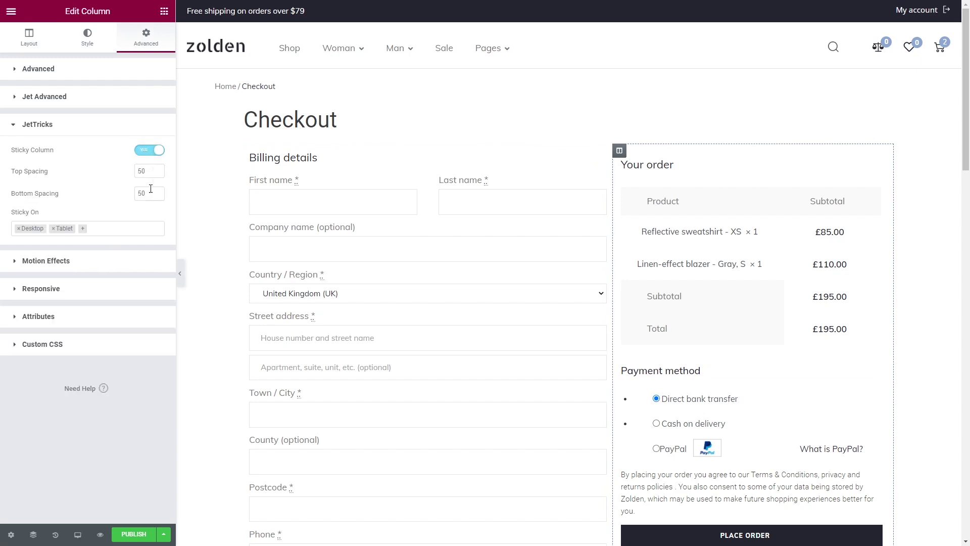
{"action": "left_click", "coordinate": [132, 534]}
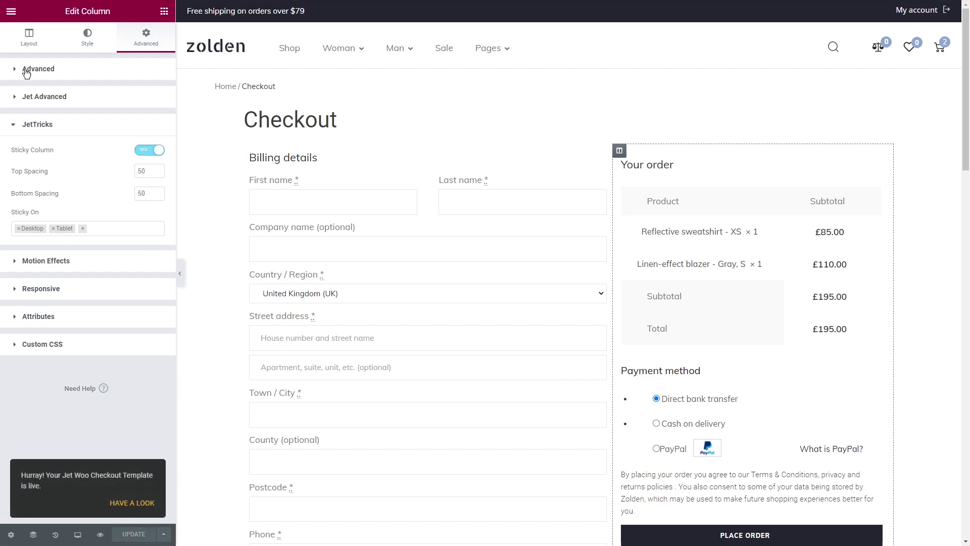
{"action": "left_click", "coordinate": [11, 11]}
Step: Leave the editor for the WooCommerce page builder templates list in the dashboard
{"action": "left_click", "coordinate": [76, 203]}
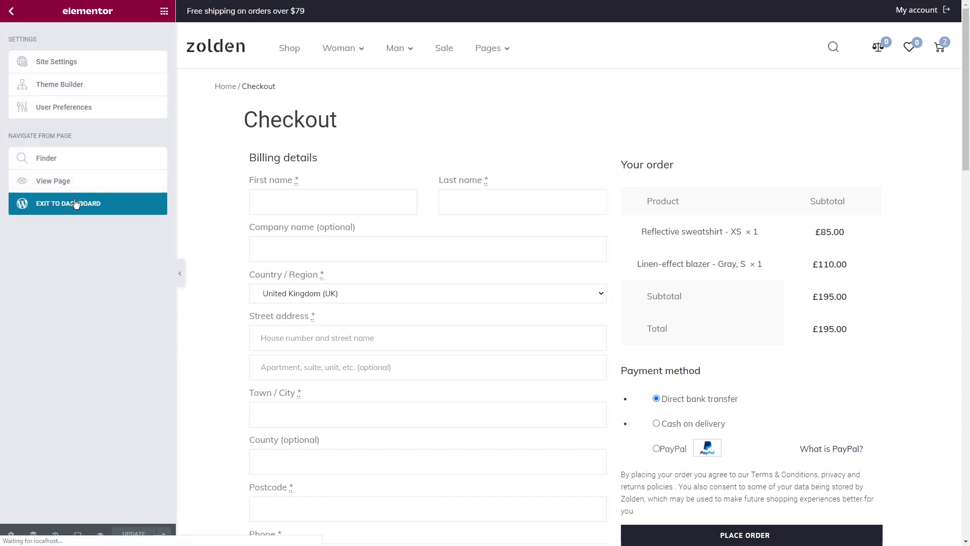
{"action": "mouse_move", "coordinate": [66, 268]}
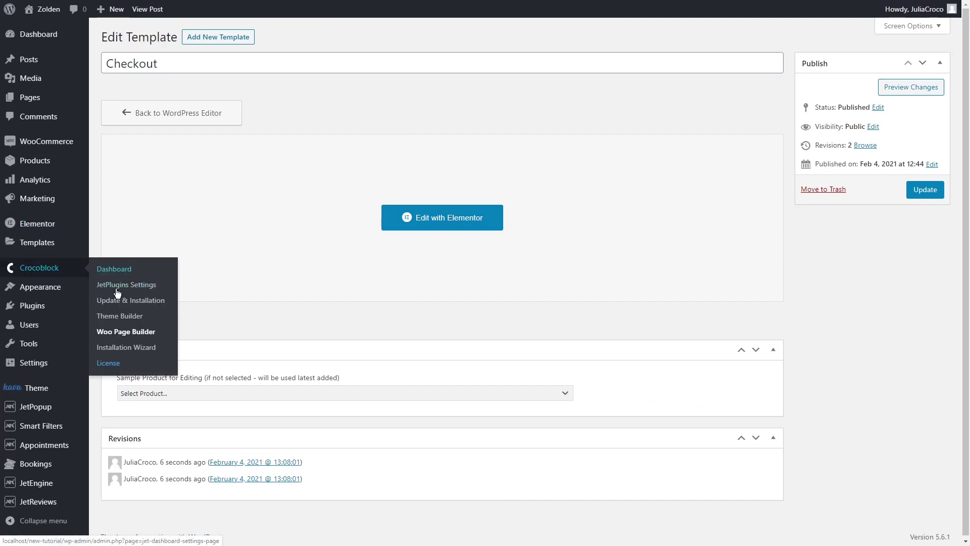
{"action": "left_click", "coordinate": [130, 332]}
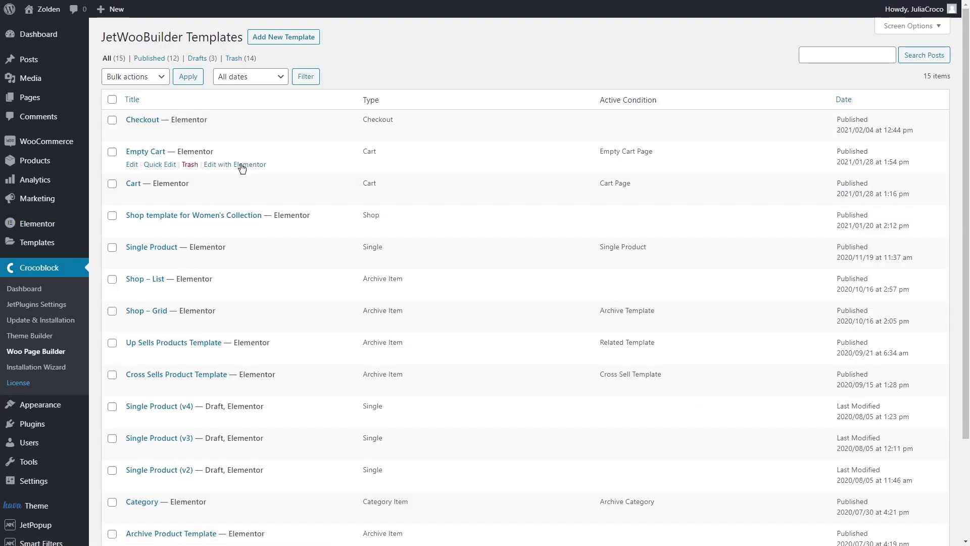
Step: Create a new Checkout-type JetWooBuilder template named 'Checkout Top'
{"action": "left_click", "coordinate": [278, 36]}
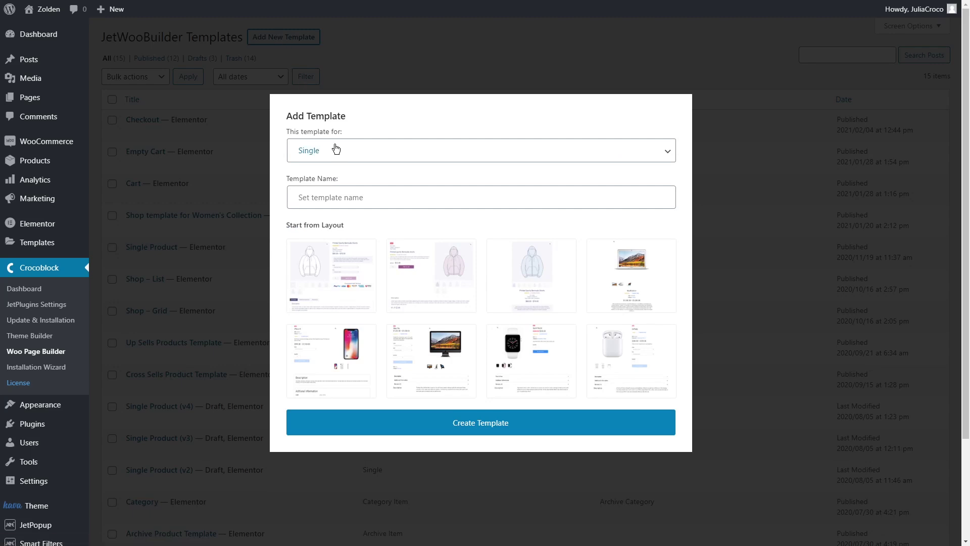
{"action": "left_click", "coordinate": [337, 149]}
{"action": "left_click", "coordinate": [341, 220]}
{"action": "left_click", "coordinate": [336, 292]}
{"action": "type", "text": "Checkout App"}
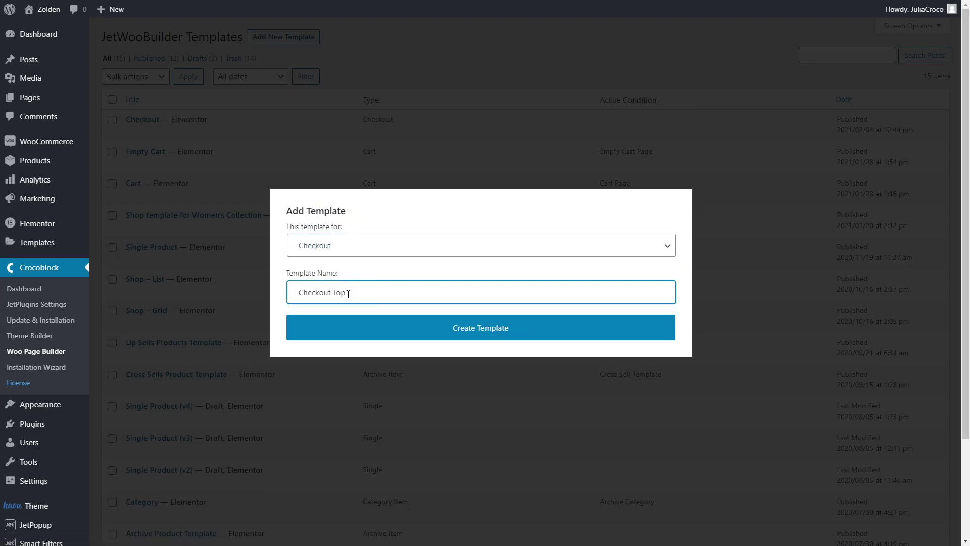
{"action": "left_click", "coordinate": [470, 329]}
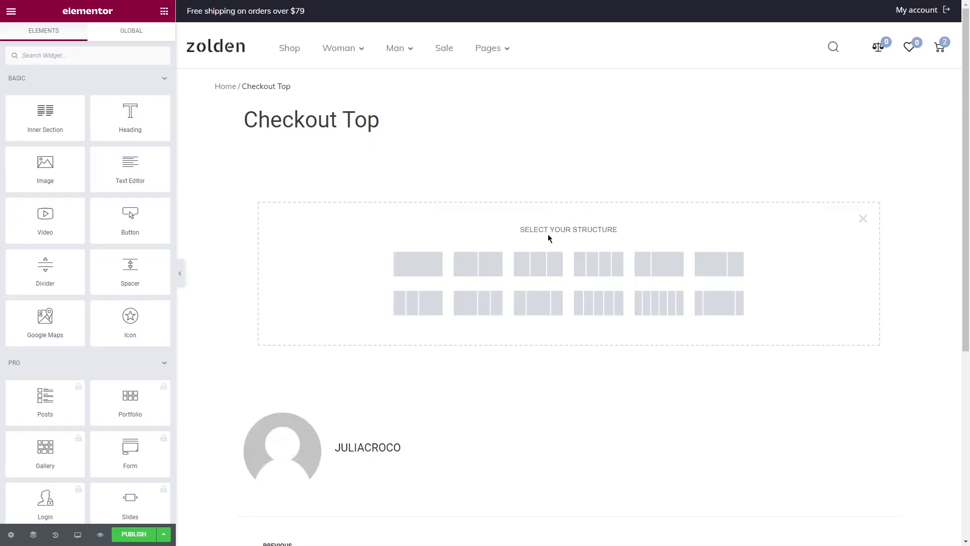
Step: Add a section with a Checkout heading and a two-column section below it
{"action": "left_click", "coordinate": [418, 264]}
{"action": "left_click", "coordinate": [164, 10]}
{"action": "left_click_drag", "start_coordinate": [134, 112], "coordinate": [460, 158]}
{"action": "left_click", "coordinate": [568, 251]}
{"action": "left_click", "coordinate": [479, 277]}
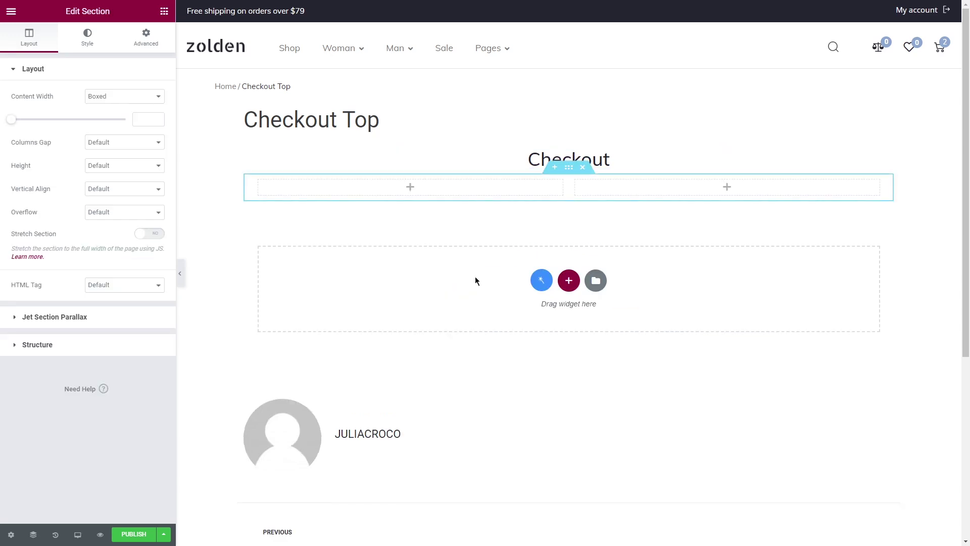
Step: Put Checkout Coupon Form and Checkout Login Form into the left column
{"action": "left_click", "coordinate": [164, 10]}
{"action": "type", "text": "checkout"}
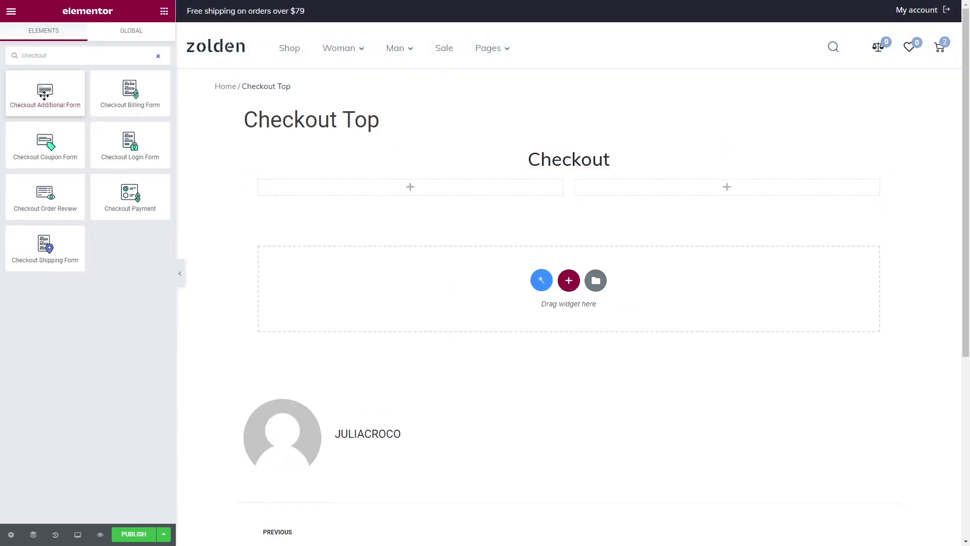
{"action": "left_click_drag", "start_coordinate": [45, 144], "coordinate": [366, 189]}
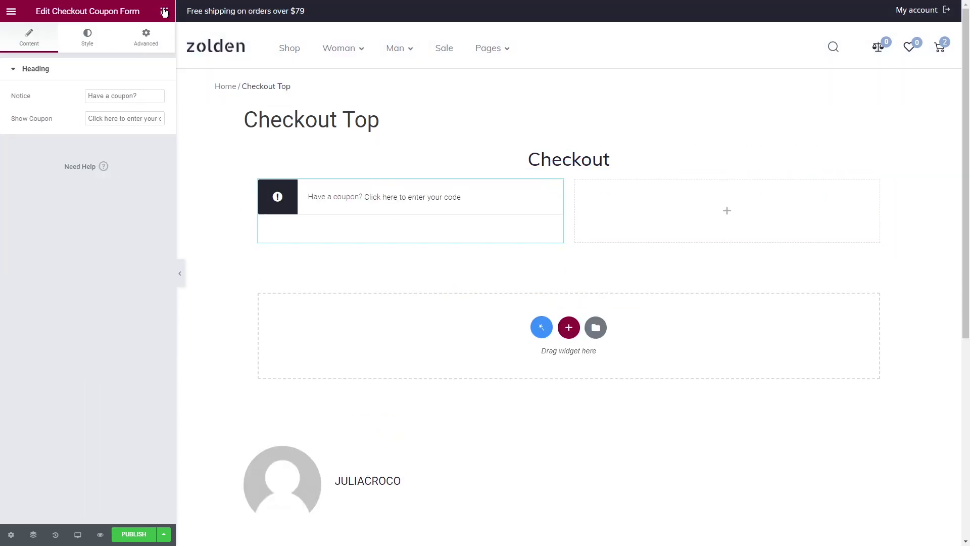
{"action": "left_click", "coordinate": [164, 10]}
{"action": "left_click", "coordinate": [84, 54]}
{"action": "type", "text": "checkout"}
{"action": "left_click_drag", "start_coordinate": [116, 126], "coordinate": [360, 230]}
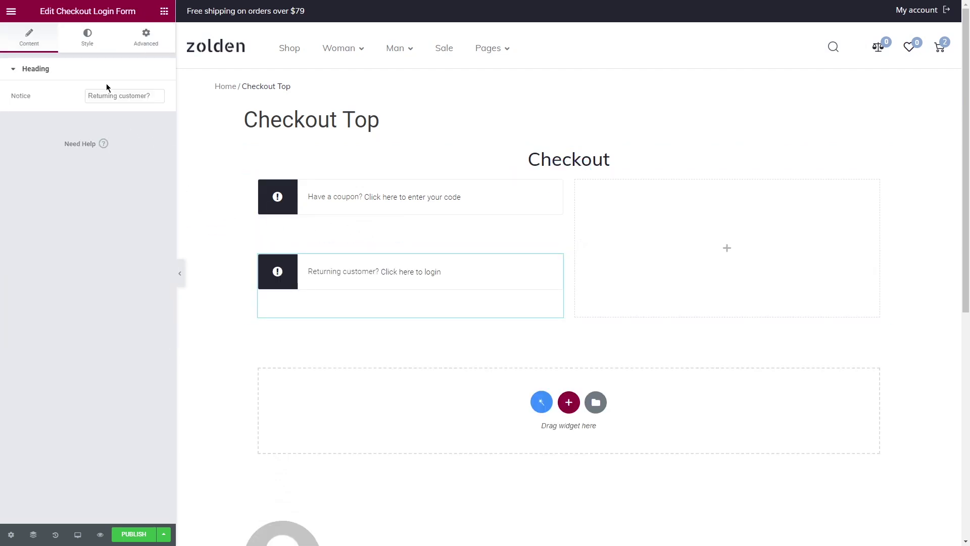
Step: Review the login and coupon forms' style settings and publish the Checkout Top template
{"action": "left_click", "coordinate": [87, 37]}
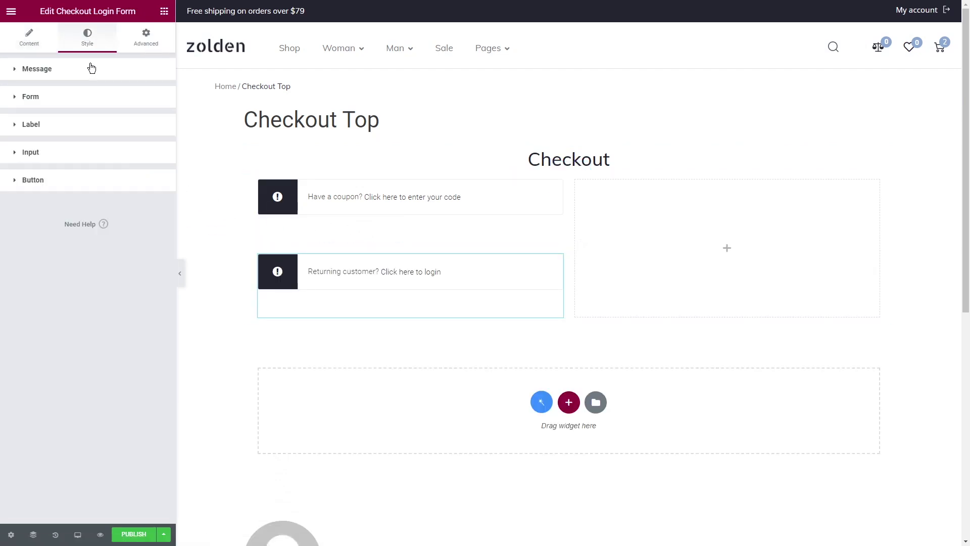
{"action": "left_click", "coordinate": [348, 194]}
{"action": "left_click", "coordinate": [88, 38]}
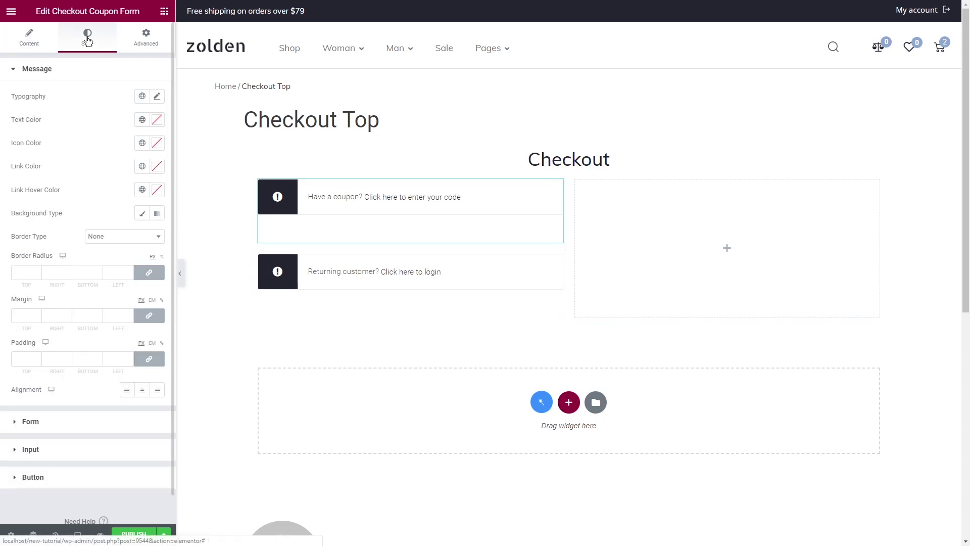
{"action": "left_click", "coordinate": [86, 70]}
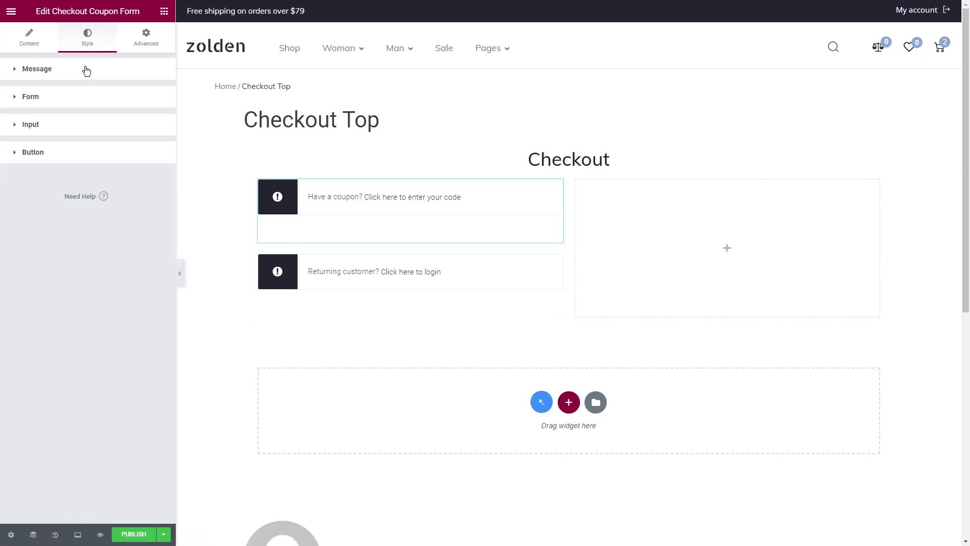
{"action": "left_click", "coordinate": [164, 11]}
{"action": "type", "text": "checkout"}
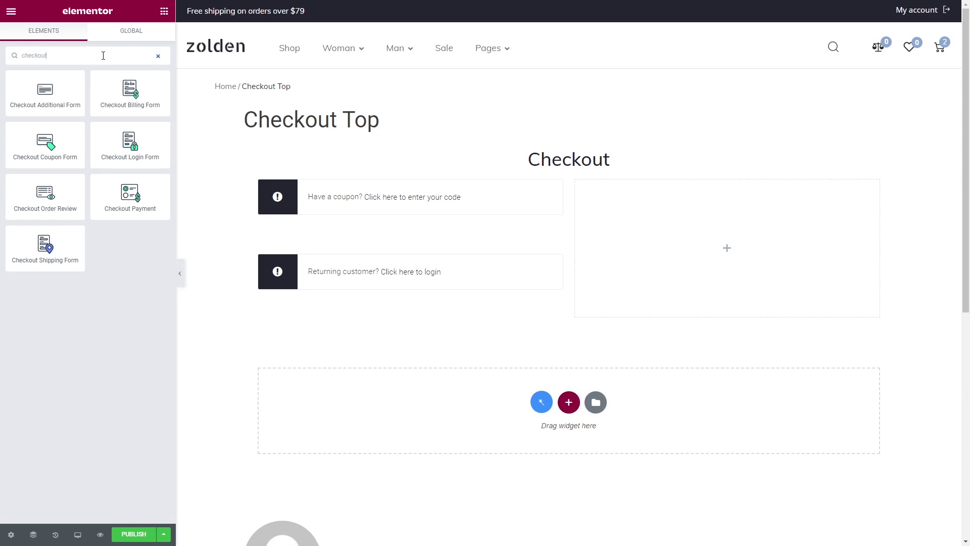
{"action": "left_click", "coordinate": [136, 535]}
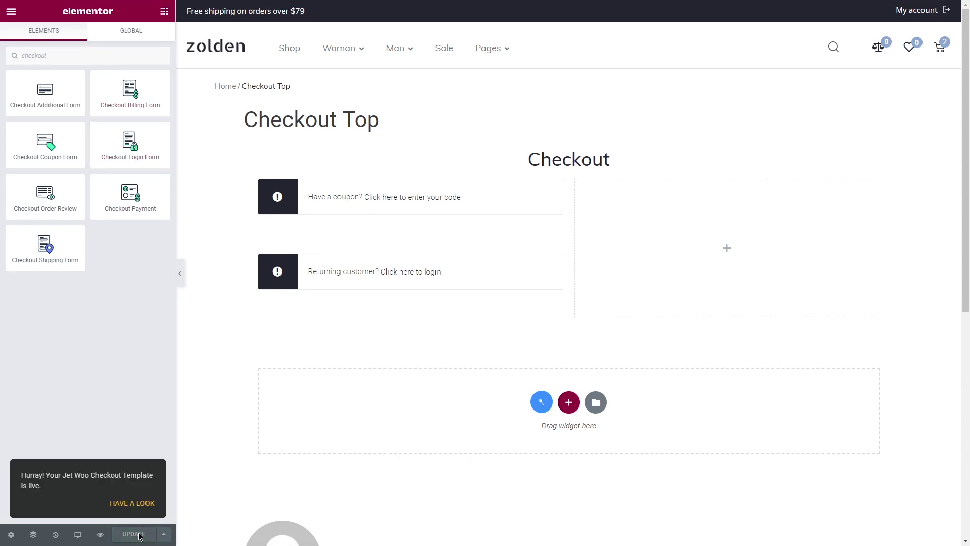
Step: Go from the editor to WooCommerce Settings' JetWooBuilder tab
{"action": "left_click", "coordinate": [11, 11]}
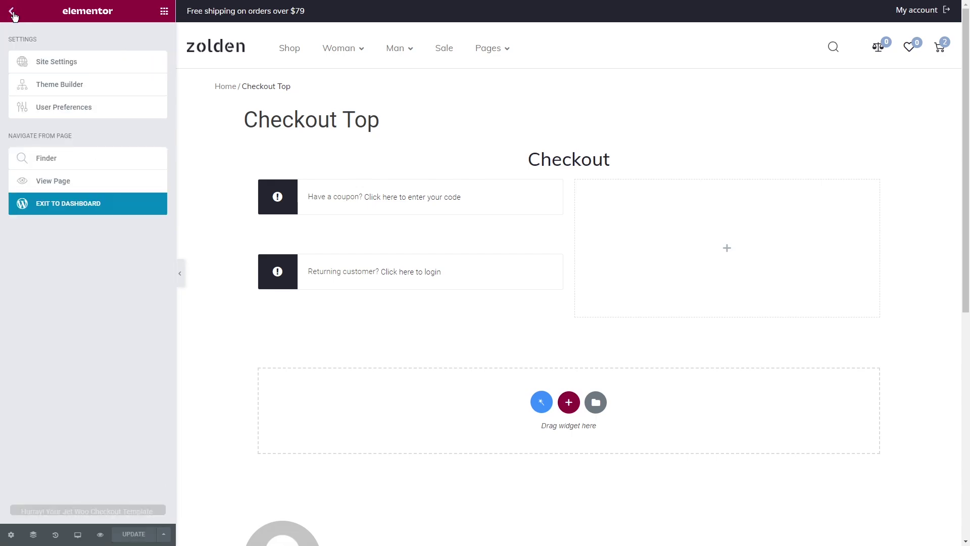
{"action": "left_click", "coordinate": [82, 202]}
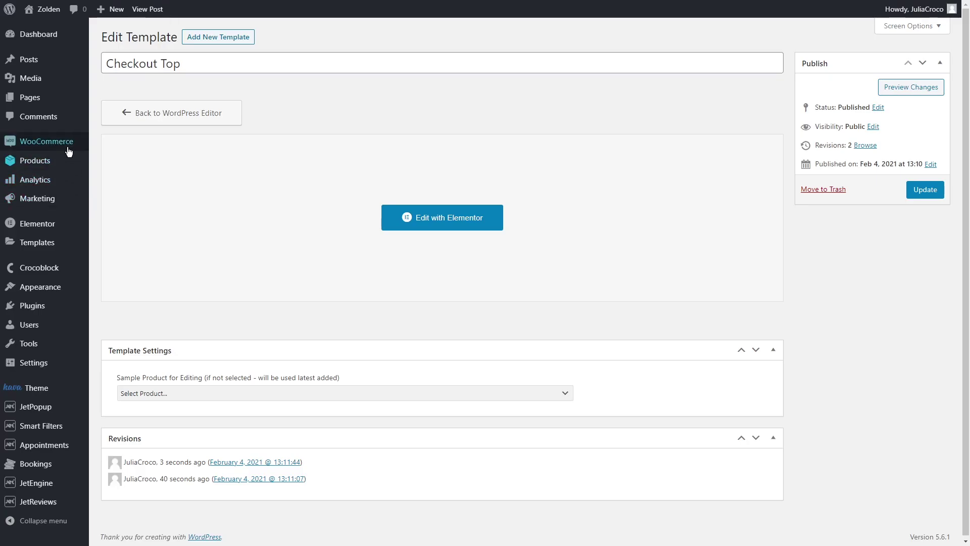
{"action": "mouse_move", "coordinate": [65, 142]}
{"action": "left_click", "coordinate": [111, 222]}
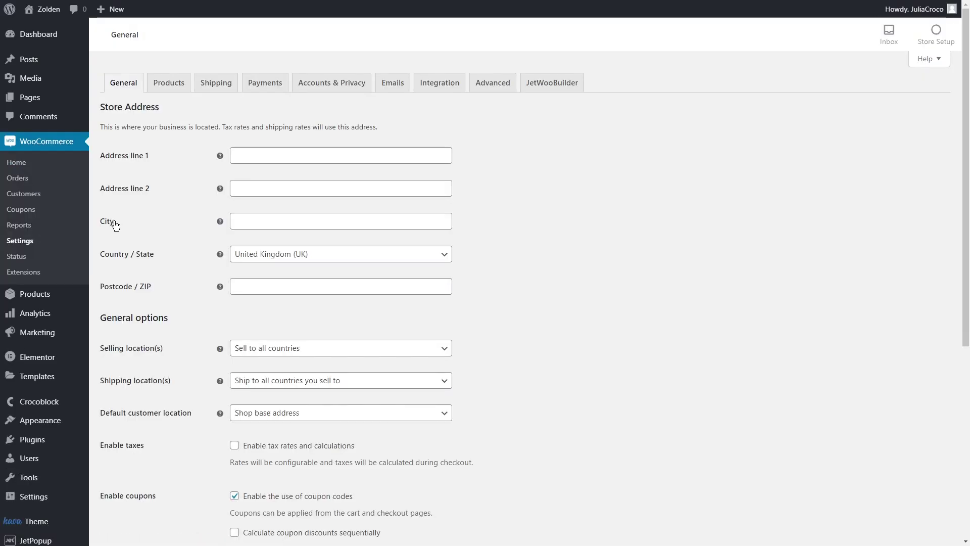
{"action": "left_click", "coordinate": [548, 82]}
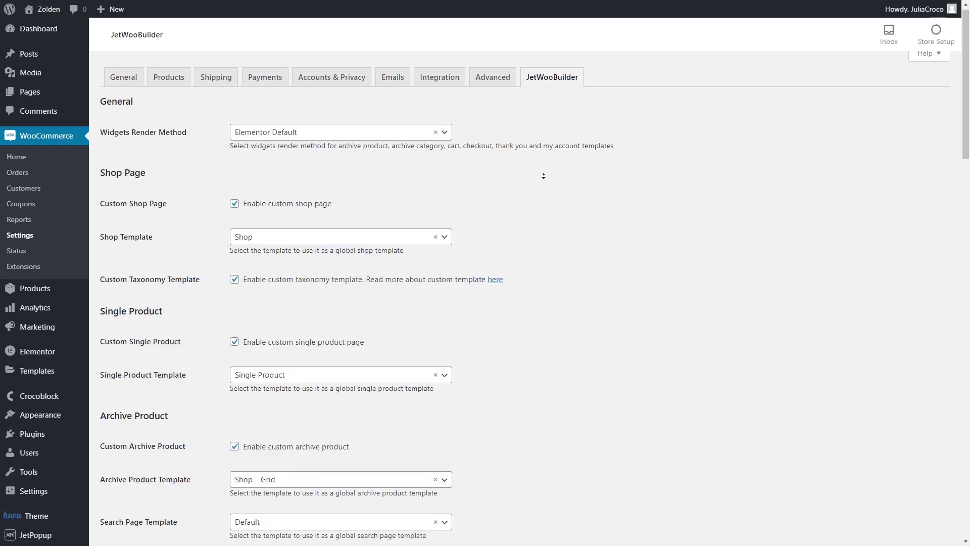
{"action": "scroll", "coordinate": [544, 182], "scroll_direction": "down", "scroll_amount": 4}
{"action": "scroll", "coordinate": [545, 182], "scroll_direction": "down", "scroll_amount": 11}
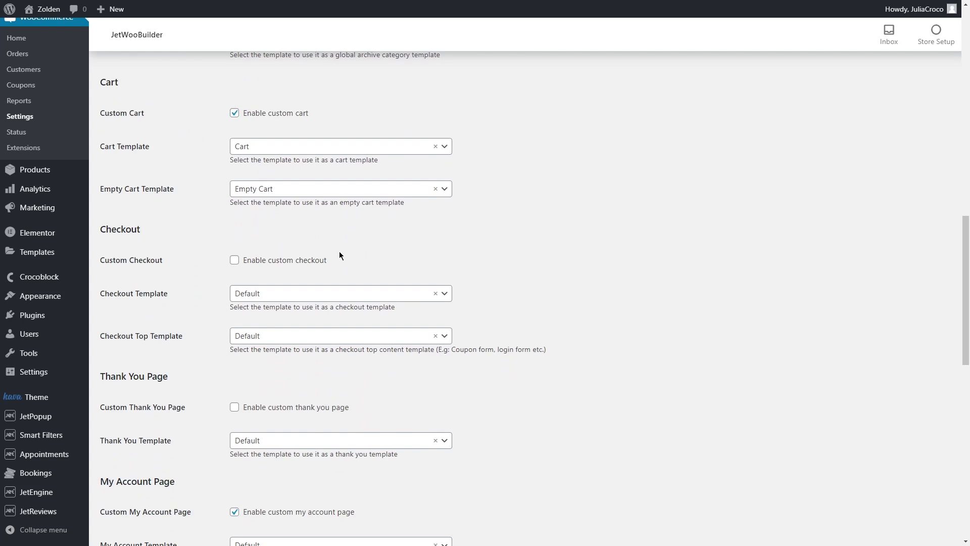
Step: Enable custom checkout with Checkout and Checkout Top templates and save the changes
{"action": "left_click", "coordinate": [273, 262]}
{"action": "left_click", "coordinate": [310, 294]}
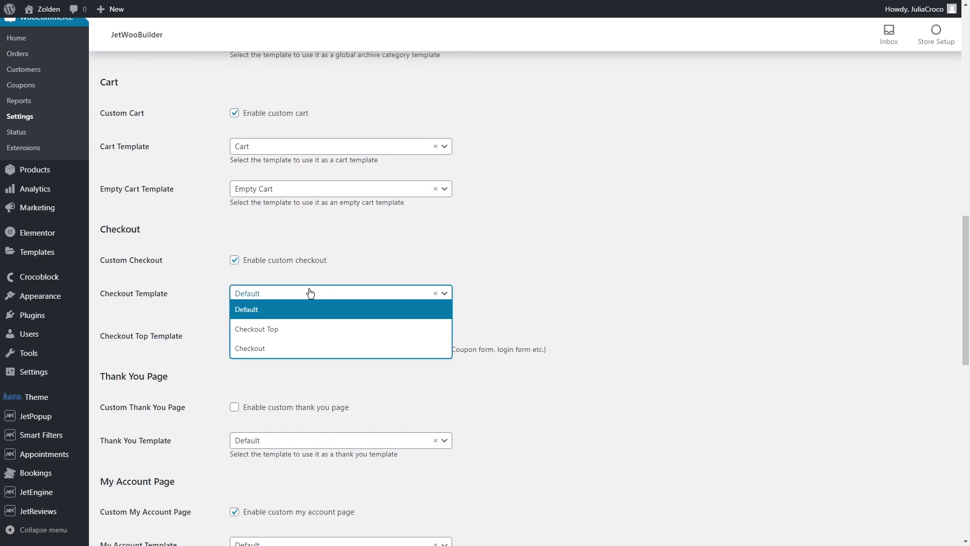
{"action": "left_click", "coordinate": [306, 349]}
{"action": "left_click", "coordinate": [306, 336]}
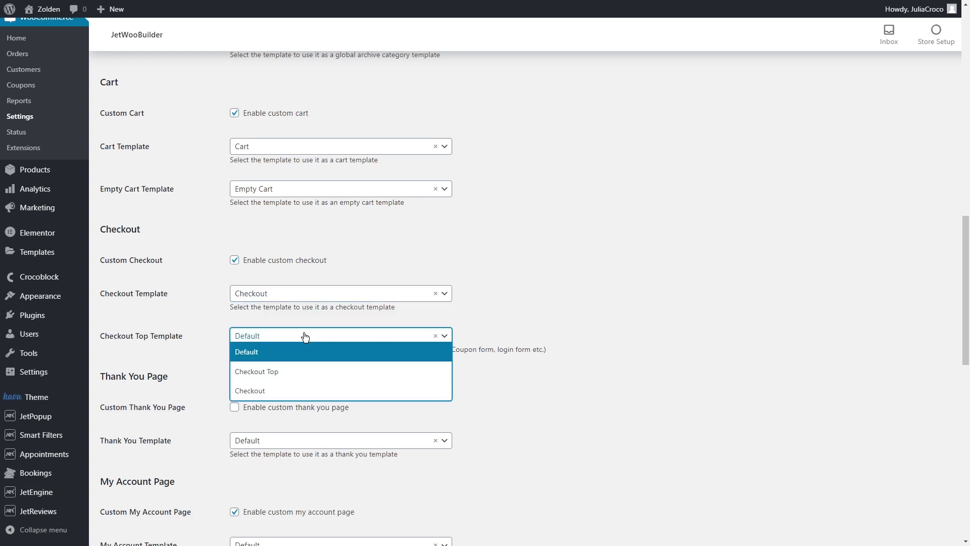
{"action": "left_click", "coordinate": [306, 373]}
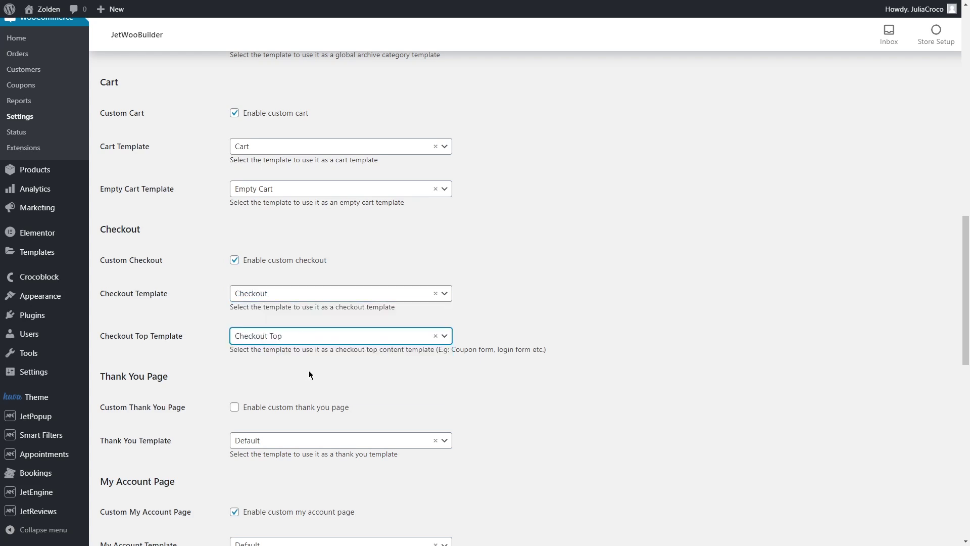
{"action": "scroll", "coordinate": [561, 325], "scroll_direction": "down", "scroll_amount": 12}
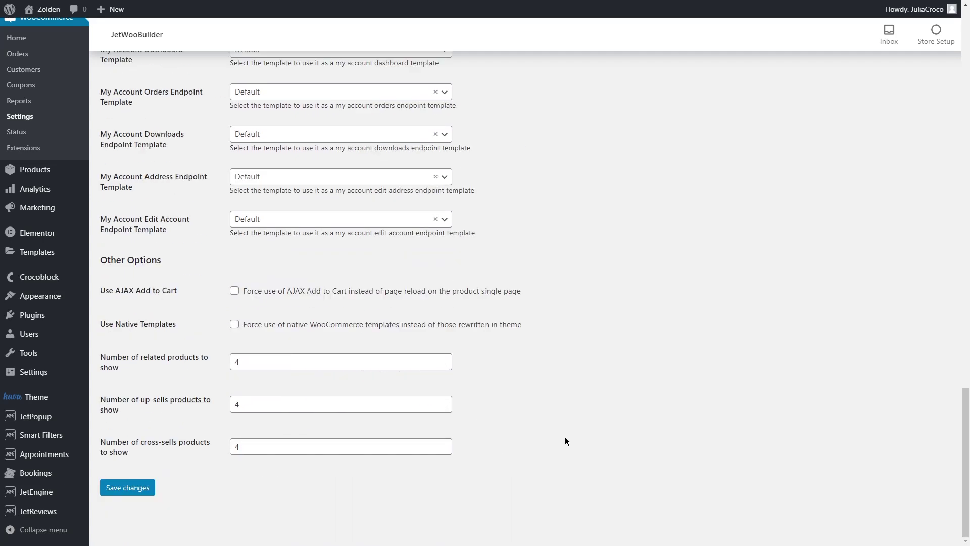
{"action": "left_click", "coordinate": [129, 488]}
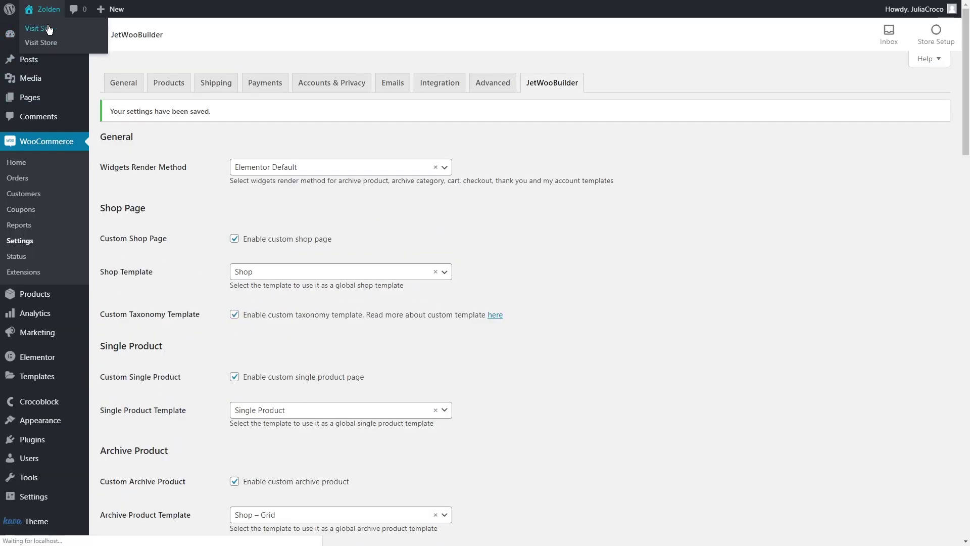
Step: Visit the live store's checkout page and try expanding and collapsing the coupon entry
{"action": "left_click", "coordinate": [44, 23]}
{"action": "mouse_move", "coordinate": [866, 78]}
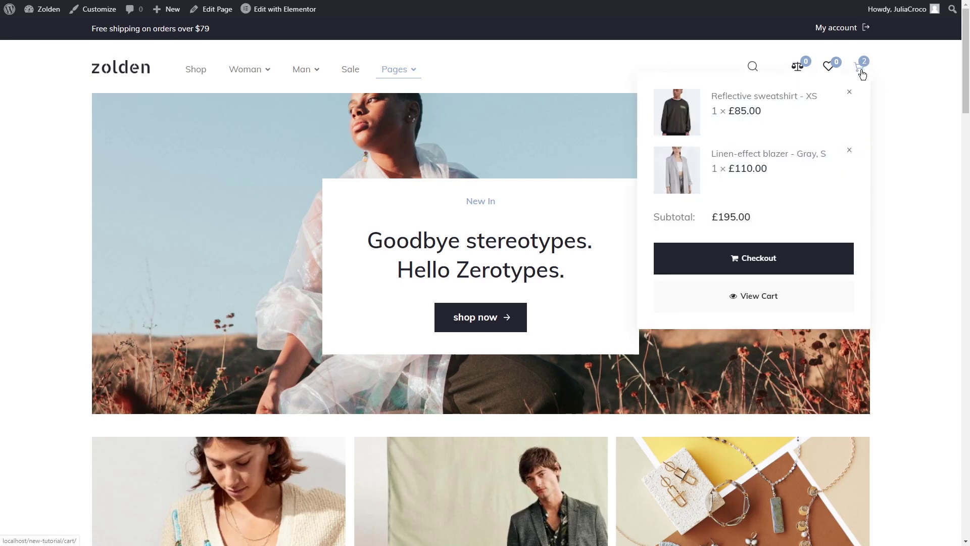
{"action": "left_click", "coordinate": [753, 258]}
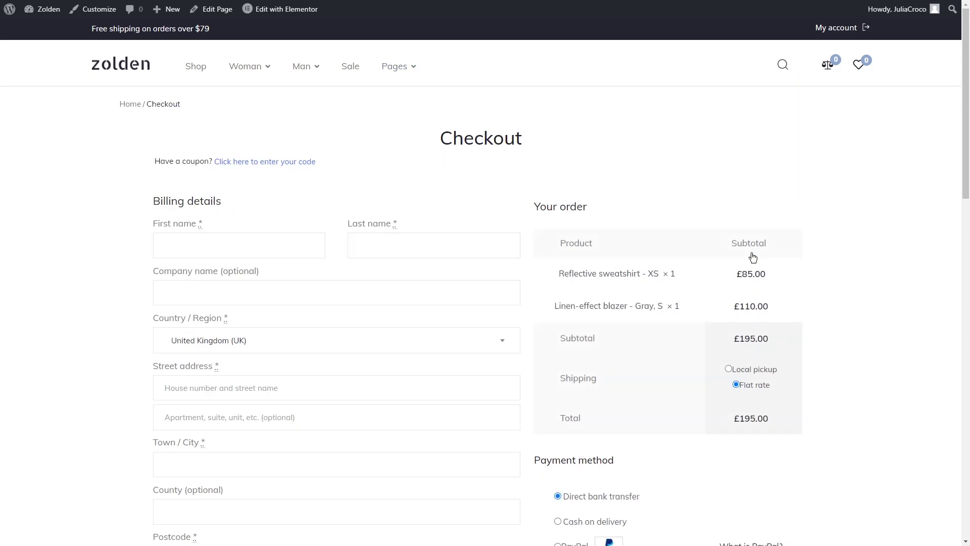
{"action": "left_click", "coordinate": [266, 162]}
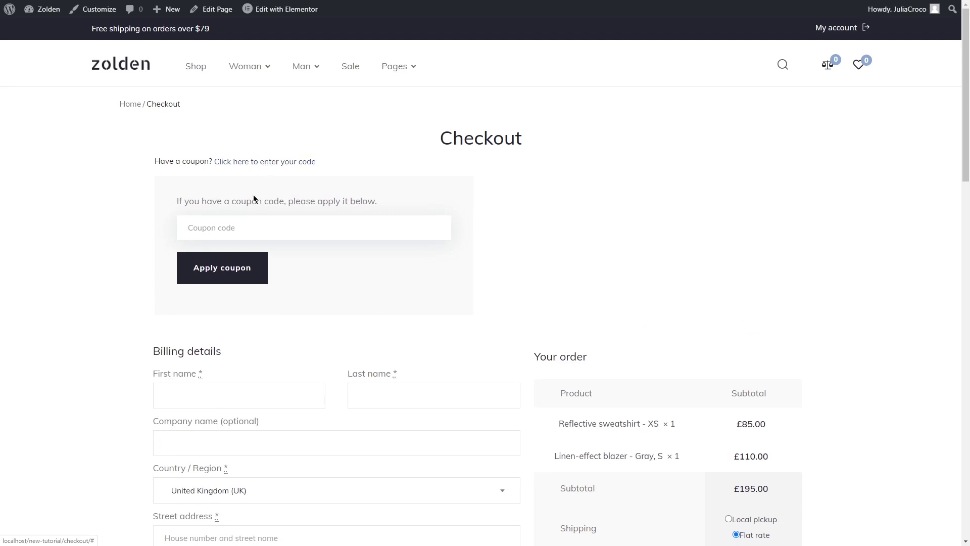
{"action": "left_click", "coordinate": [260, 162]}
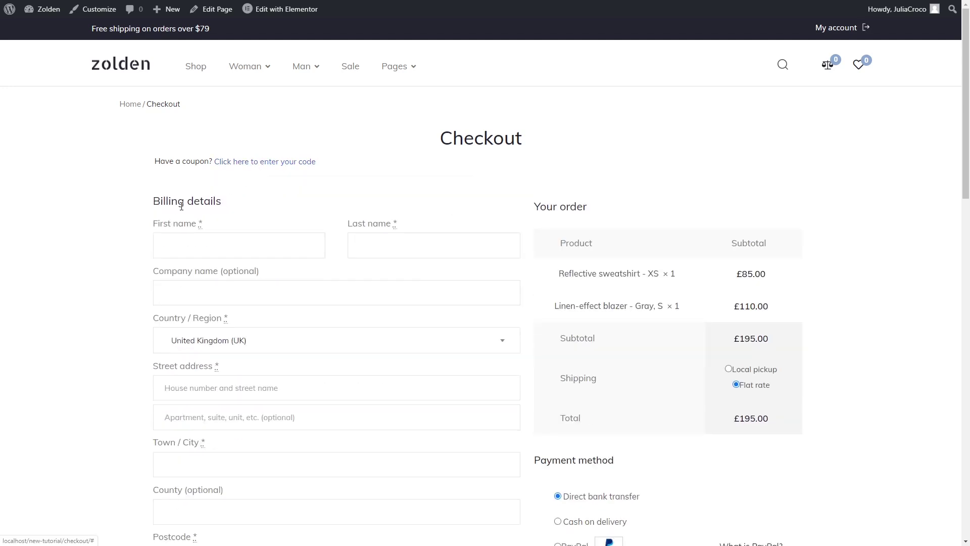
Step: Untick Ship to a different address and choose Local pickup and Cash on delivery
{"action": "middle_click", "coordinate": [130, 242]}
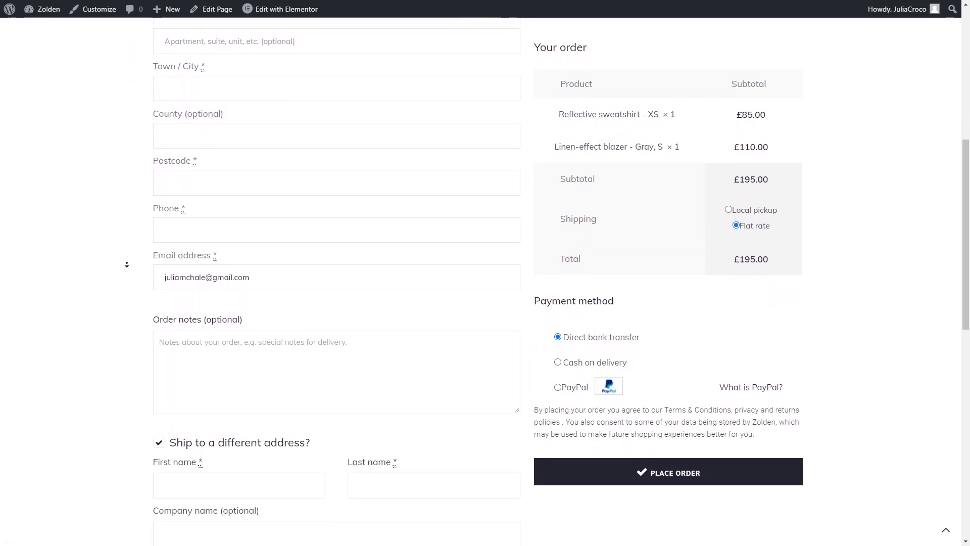
{"action": "middle_click", "coordinate": [127, 265]}
{"action": "left_click", "coordinate": [159, 365]}
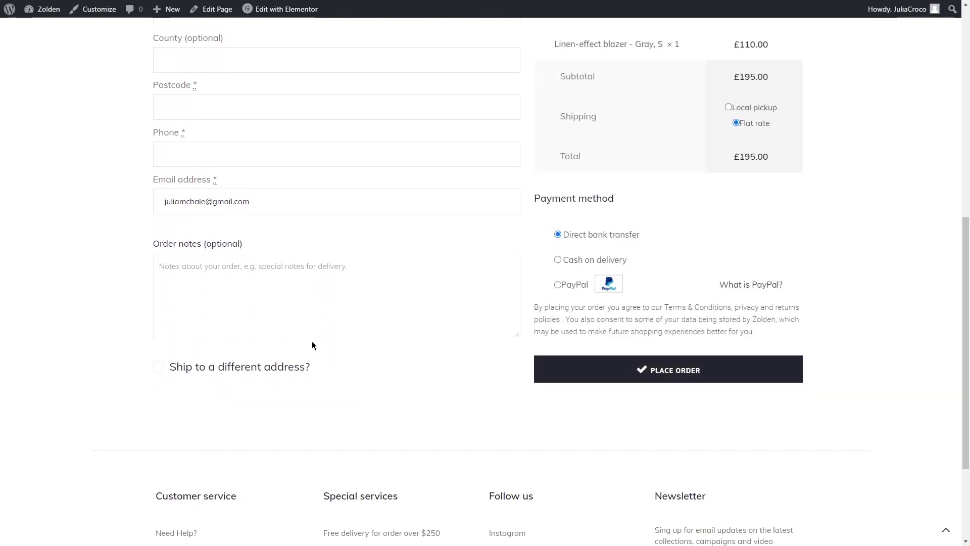
{"action": "left_click", "coordinate": [729, 107]}
{"action": "left_click", "coordinate": [595, 259]}
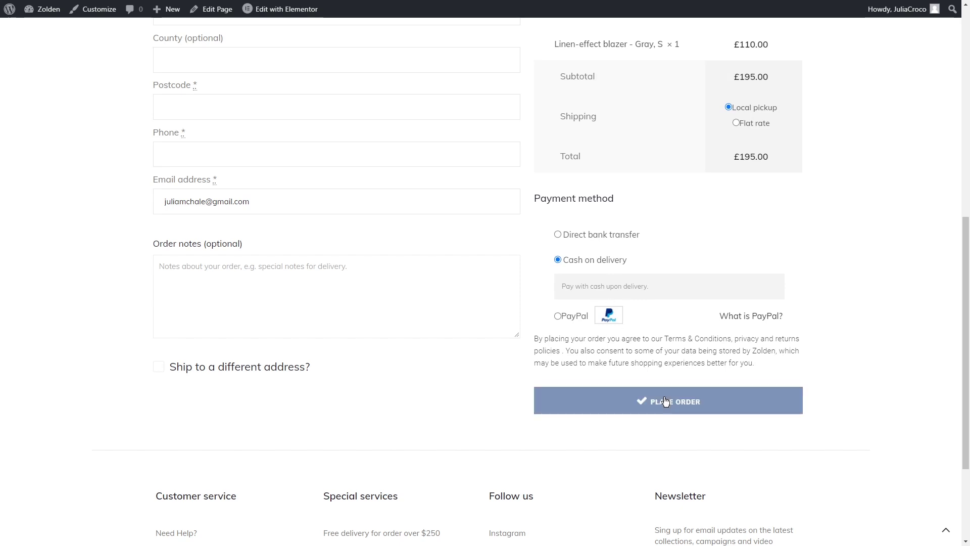